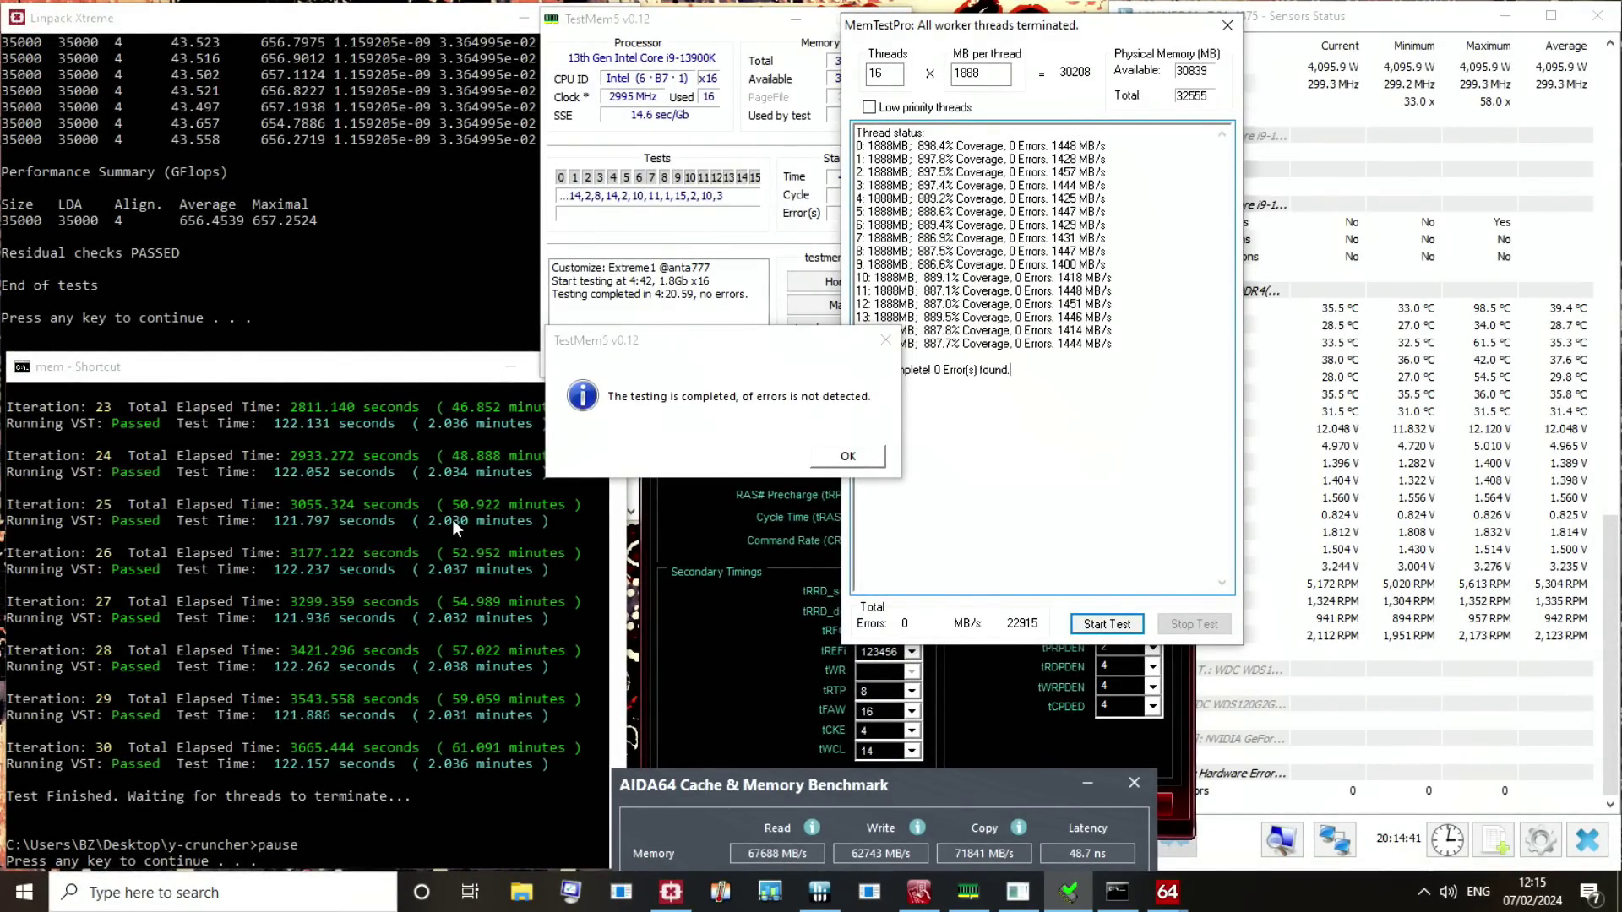
Bring the Mem TweakIt window to the front and place it beside the TestMem5 dialog with all its timings visible.
{"action": "left_click", "coordinate": [945, 729]}
{"action": "left_click_drag", "start_coordinate": [856, 234], "coordinate": [1133, 170]}
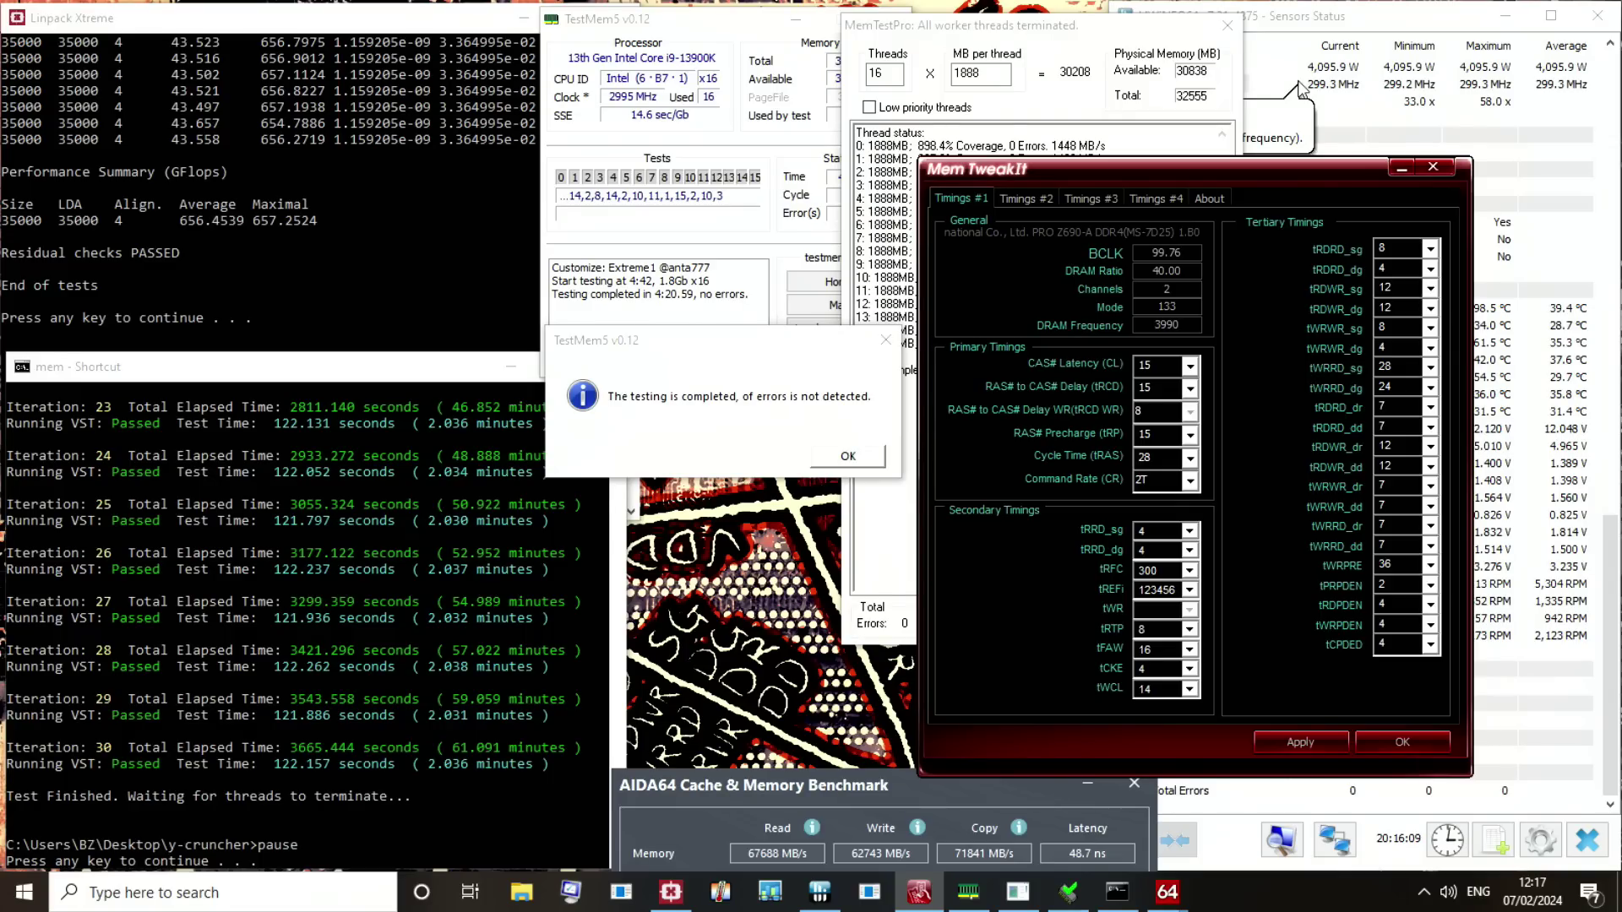
{"action": "mouse_move", "coordinate": [1095, 165]}
{"action": "left_mouse_down"}
{"action": "mouse_move", "coordinate": [1128, 171]}
{"action": "mouse_move", "coordinate": [1108, 161]}
{"action": "mouse_move", "coordinate": [1112, 185]}
{"action": "left_mouse_up"}
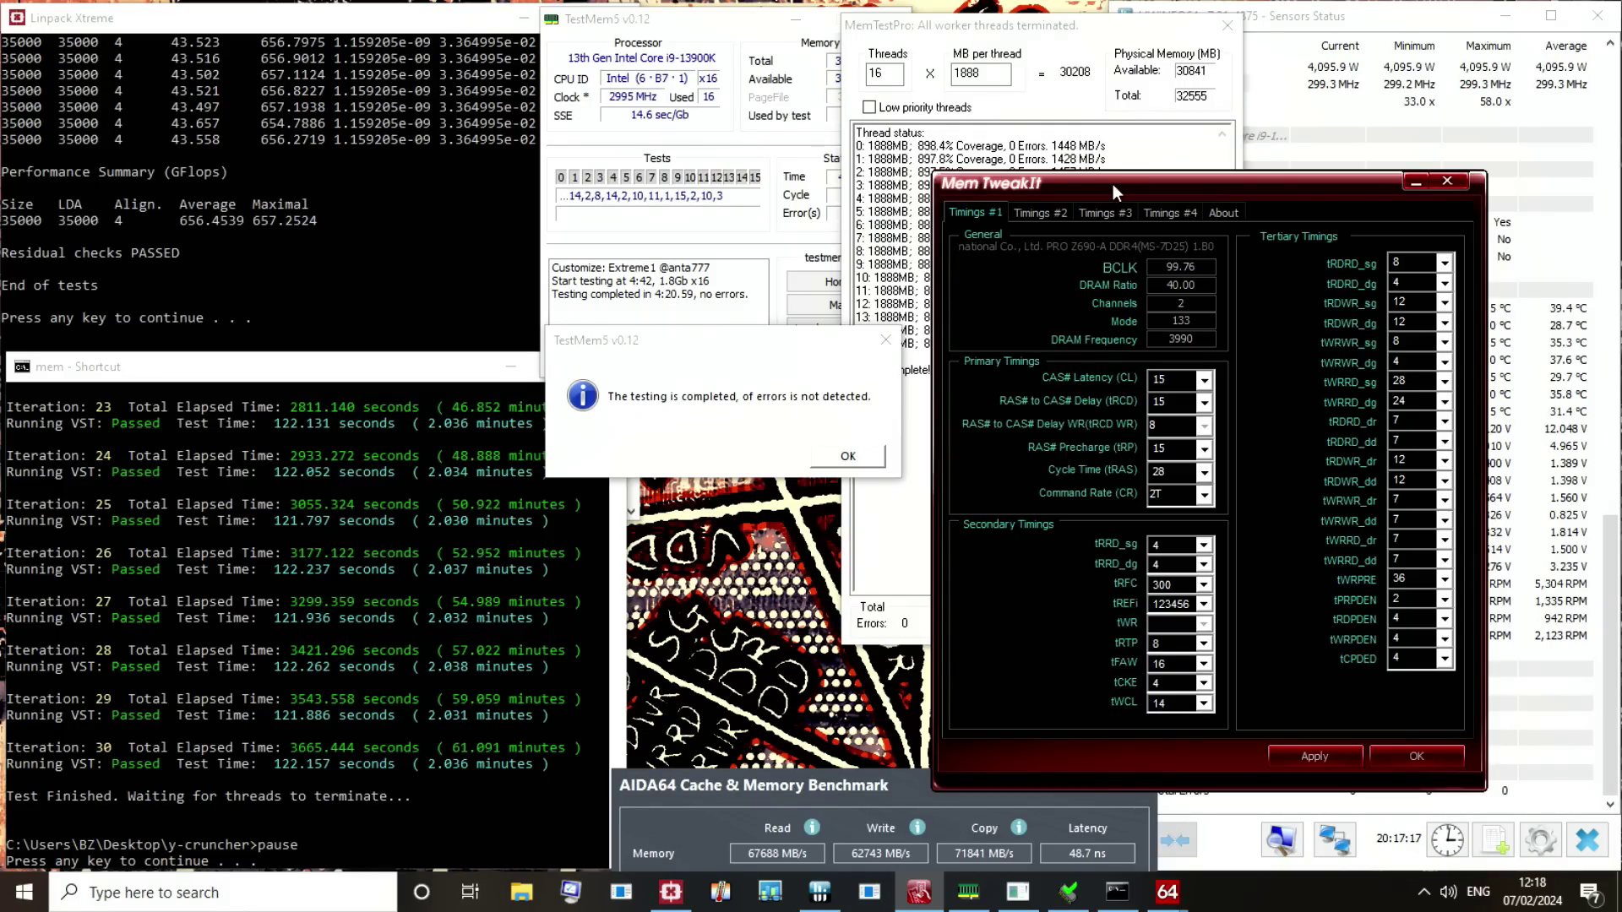
Raise the AIDA64 Cache & Memory Benchmark window to review the memory read, write, copy and latency results, and lower it again.
{"action": "left_click_drag", "start_coordinate": [697, 796], "coordinate": [700, 608]}
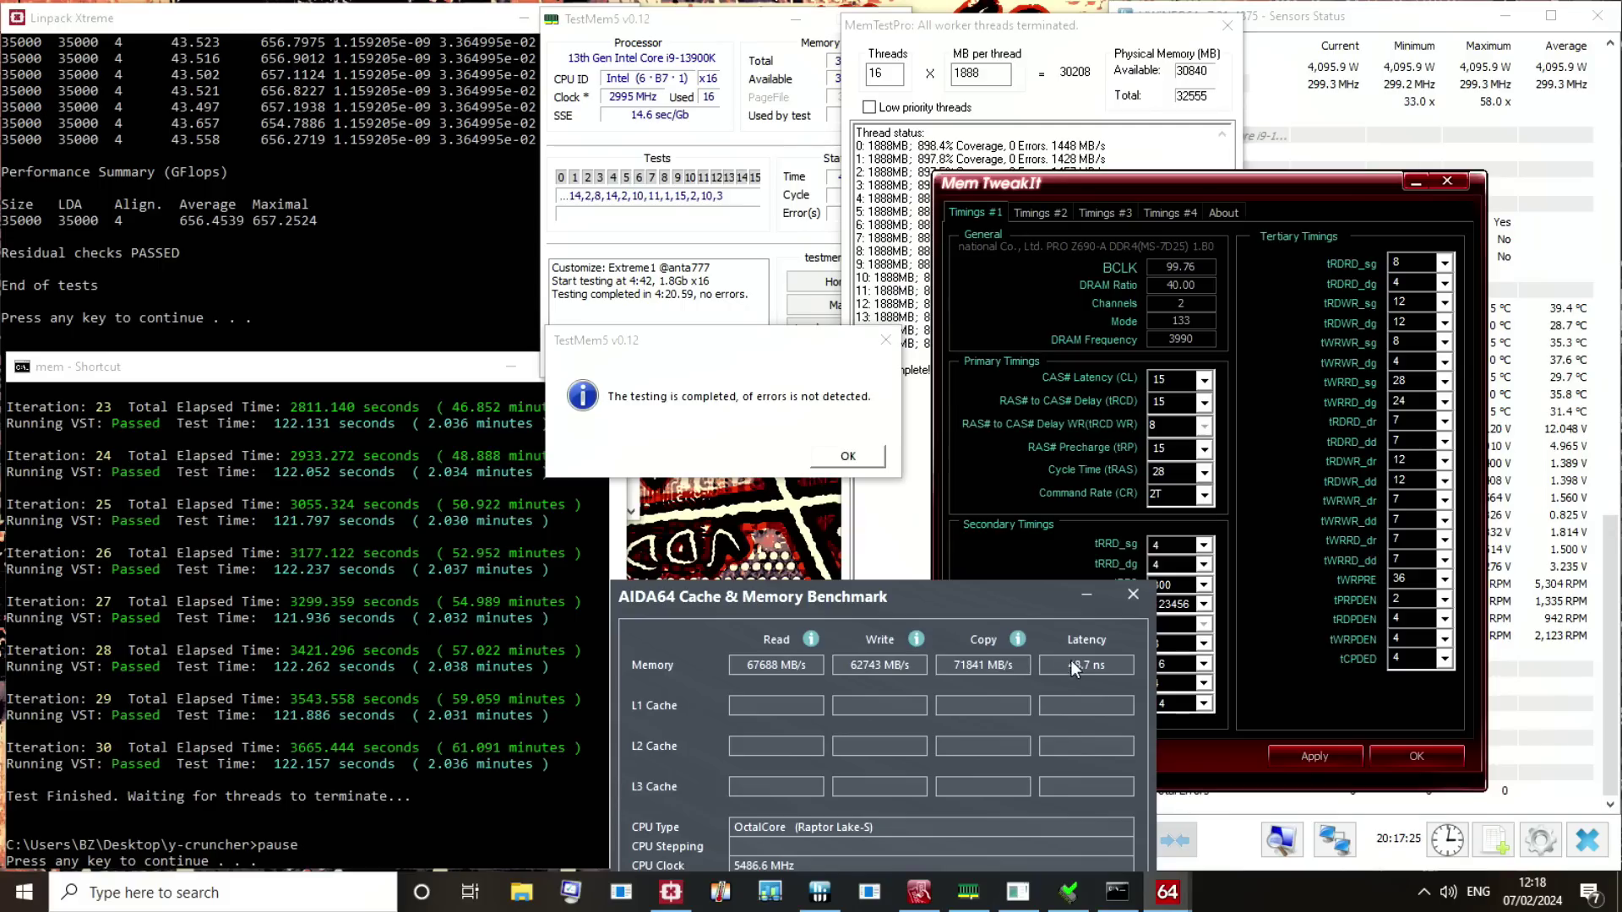
{"action": "left_click_drag", "start_coordinate": [936, 596], "coordinate": [946, 726]}
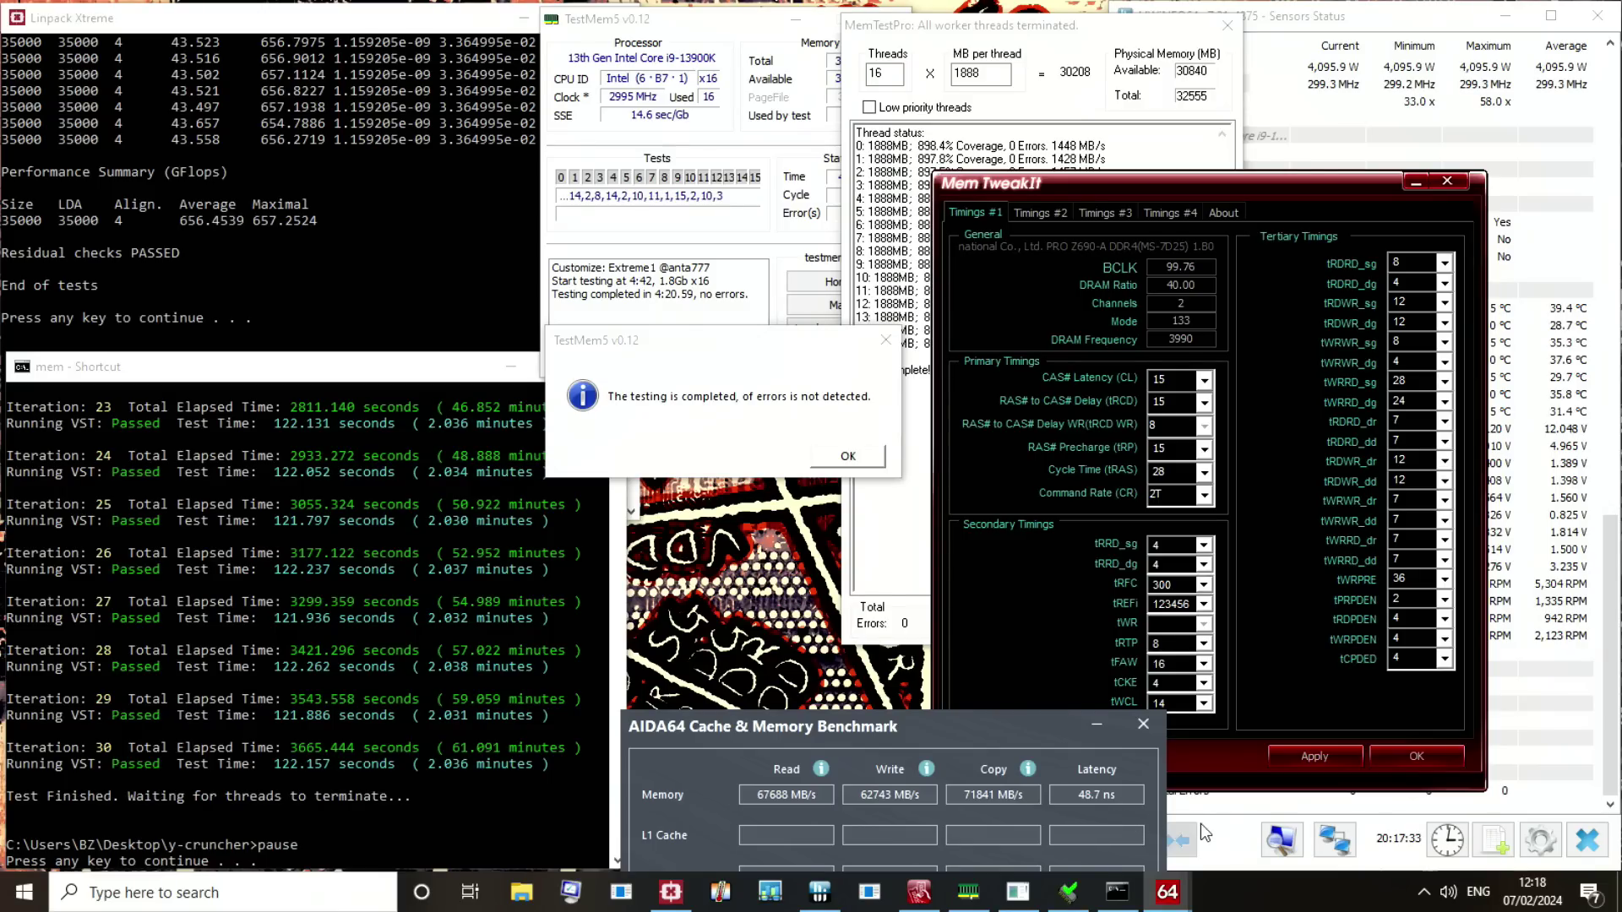
{"action": "left_click", "coordinate": [1279, 711]}
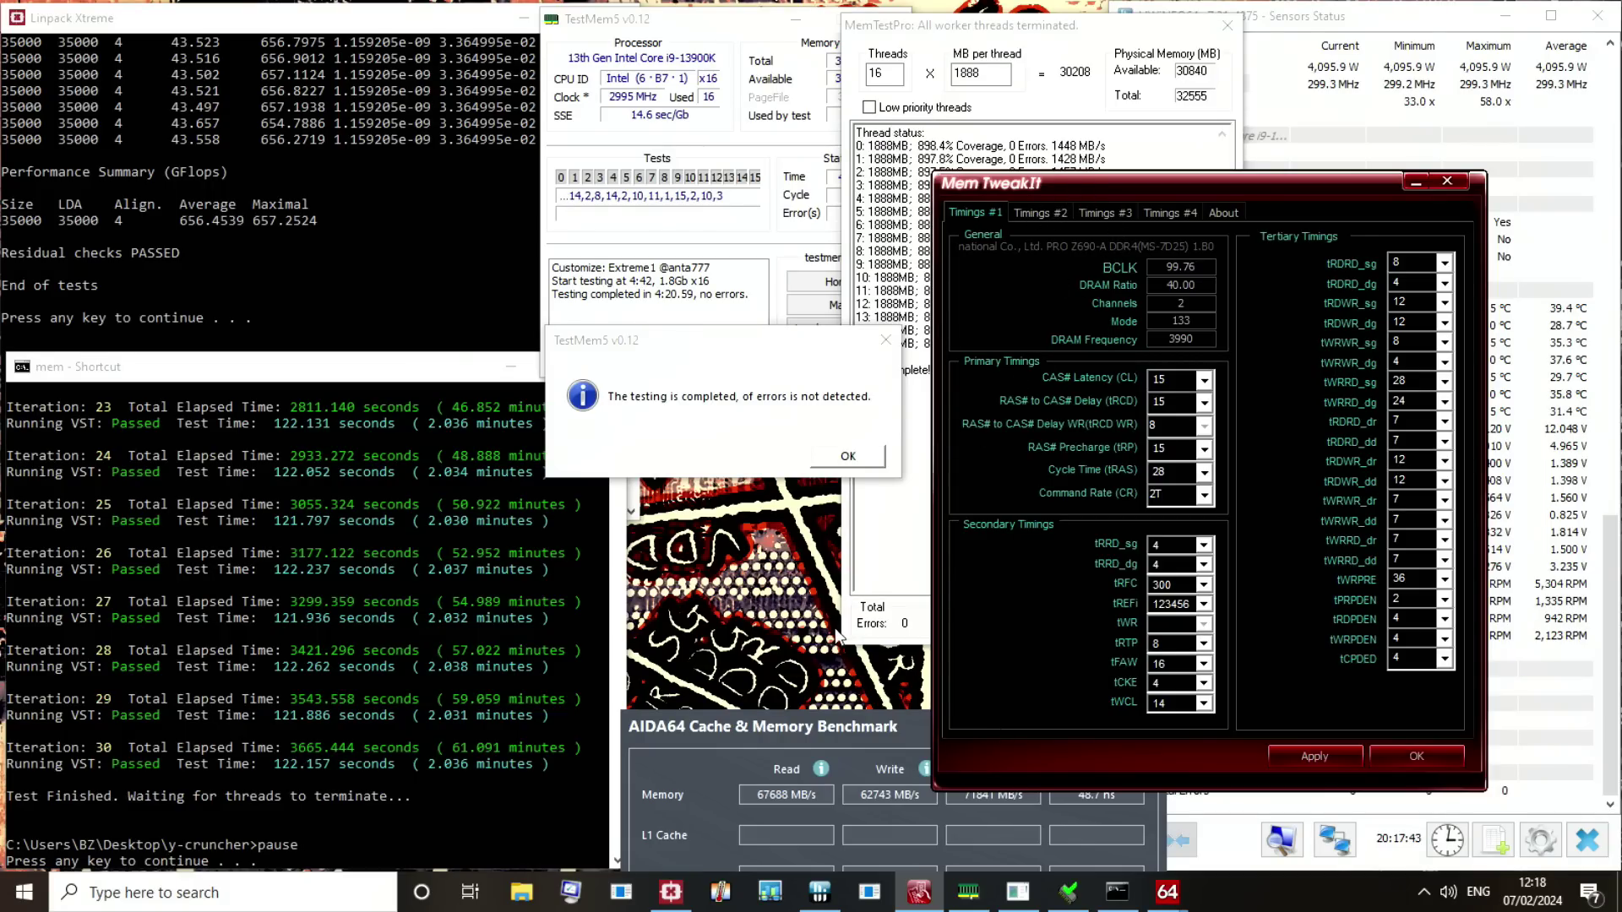
{"action": "left_click_drag", "start_coordinate": [784, 718], "coordinate": [778, 794]}
Move the Mem TweakIt window up above the AIDA64 benchmark and highlight the tRFC and tREFI secondary timings for review.
{"action": "left_click", "coordinate": [1287, 267]}
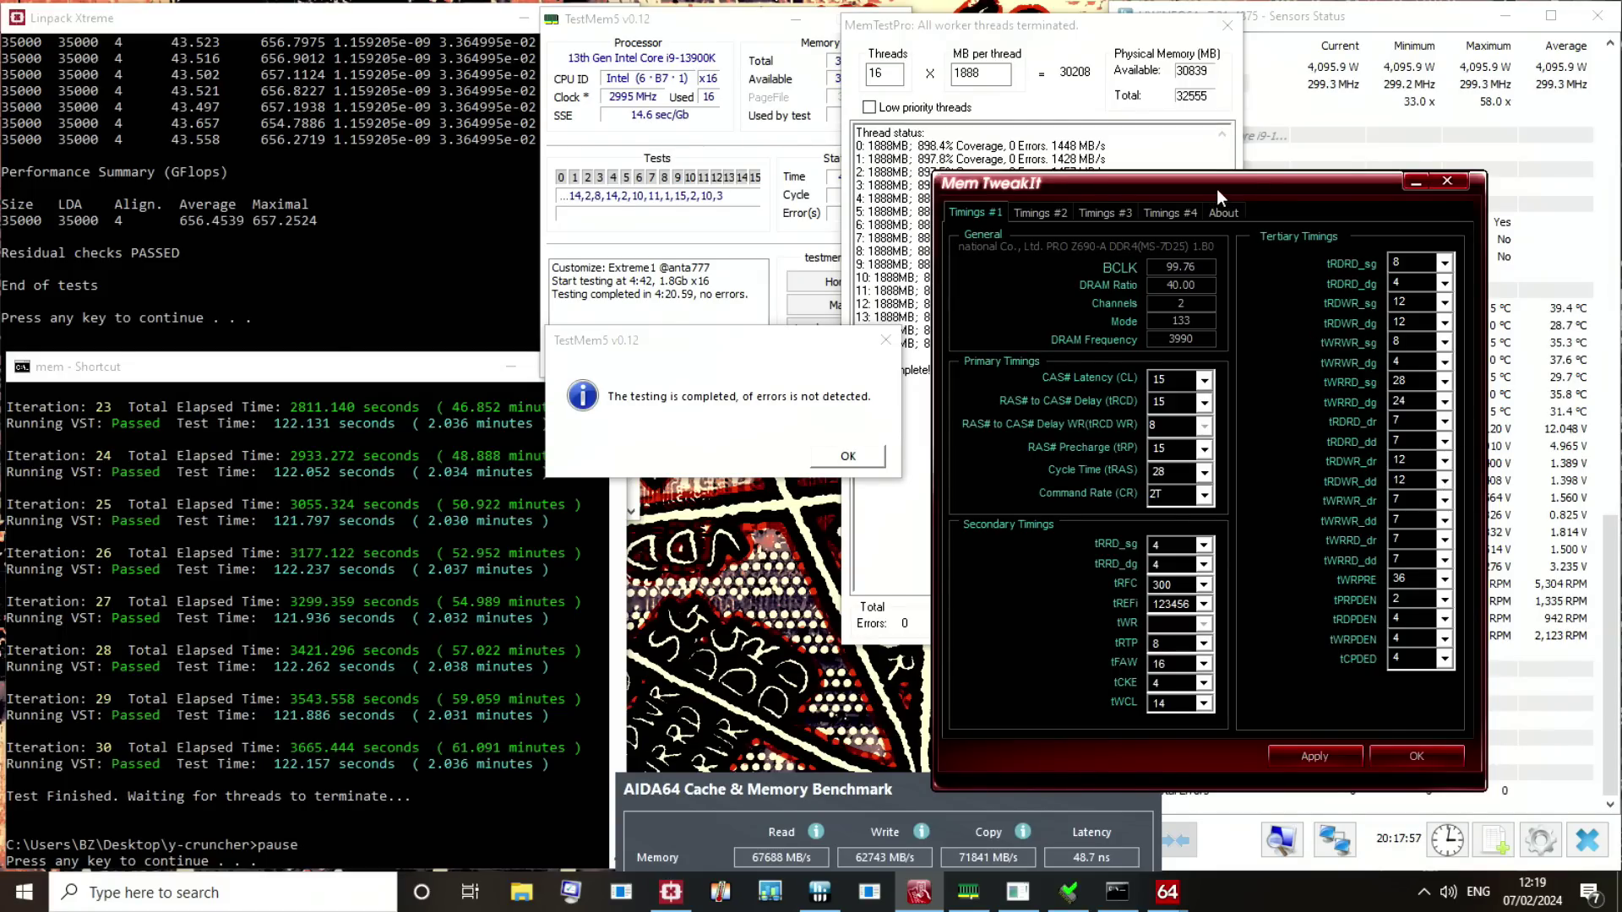
{"action": "left_click_drag", "start_coordinate": [1217, 188], "coordinate": [1219, 164]}
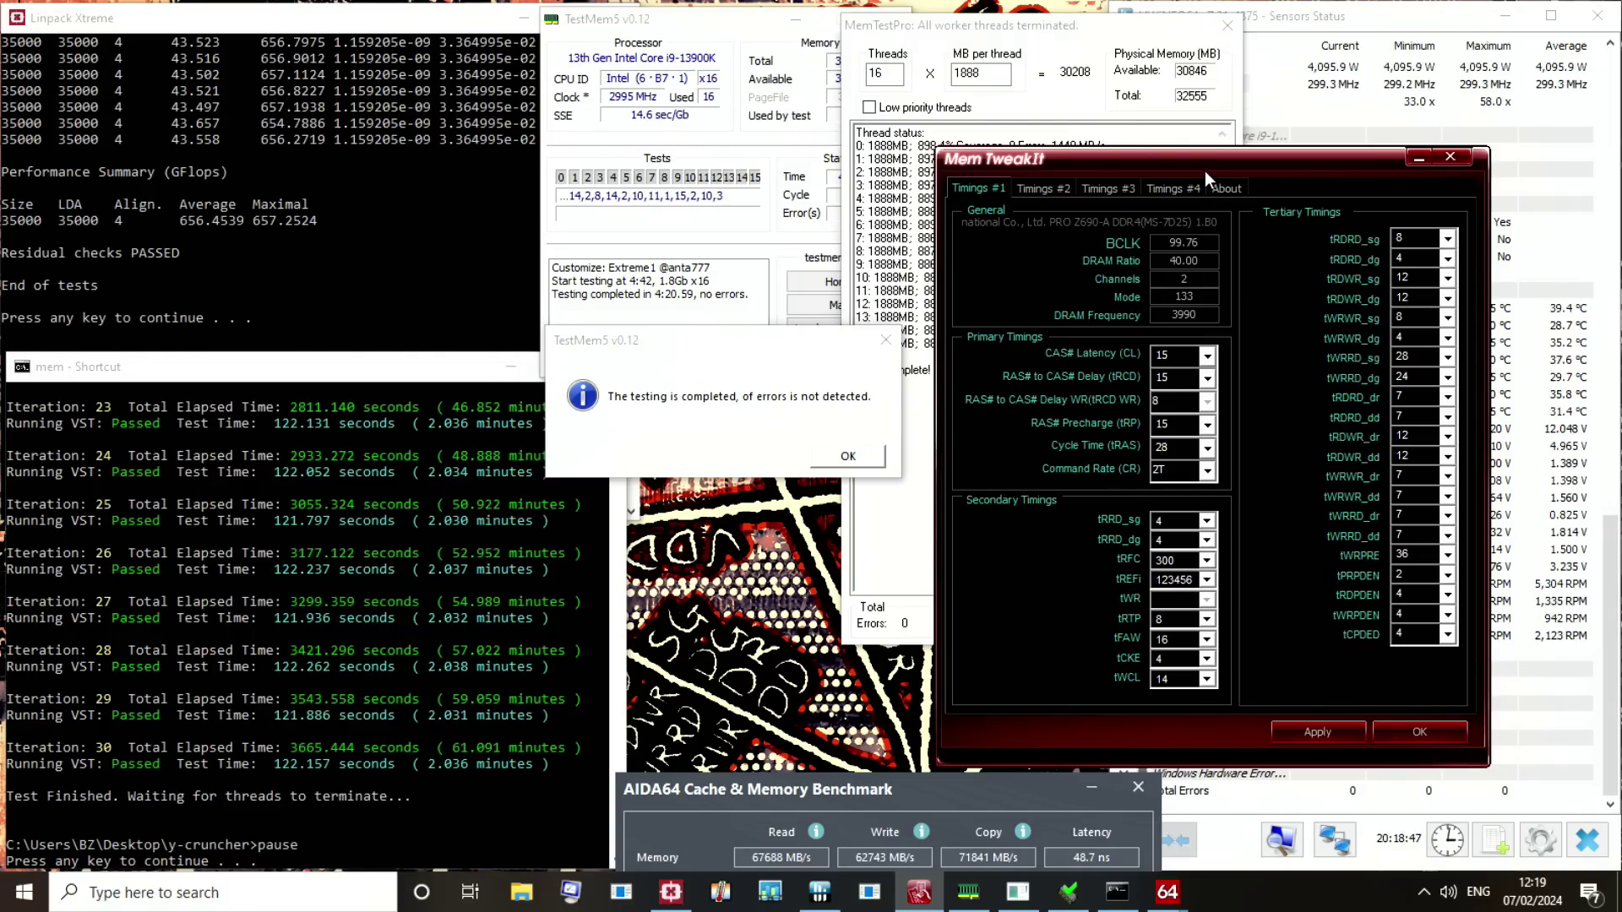
{"action": "left_click_drag", "start_coordinate": [1205, 171], "coordinate": [1181, 145]}
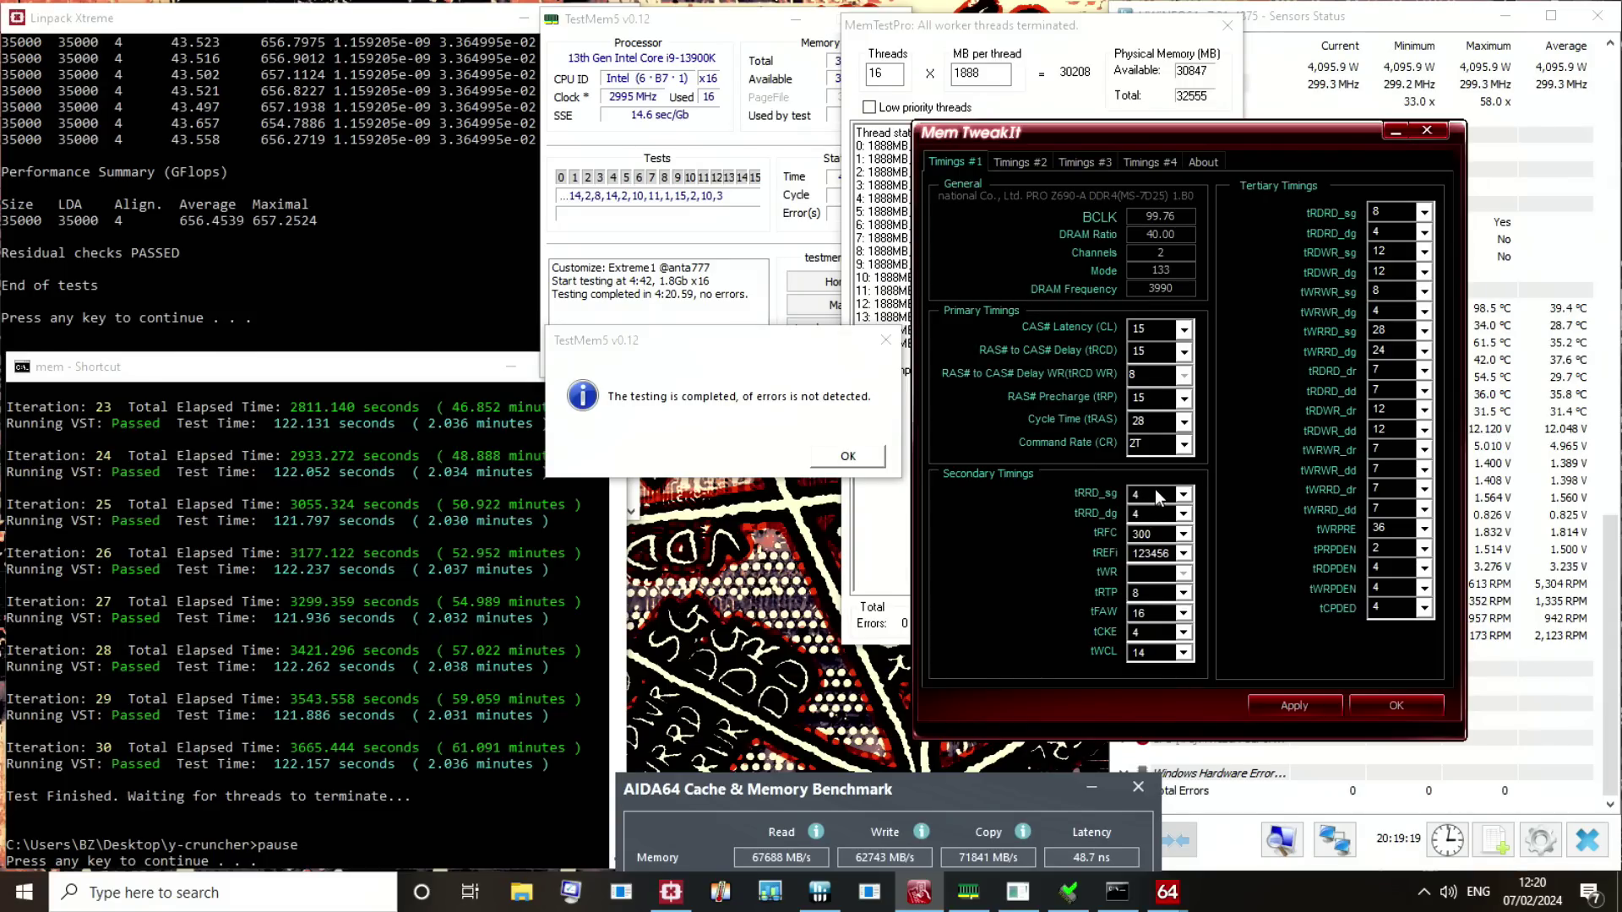
{"action": "double_click", "coordinate": [1152, 534]}
{"action": "double_click", "coordinate": [1152, 554]}
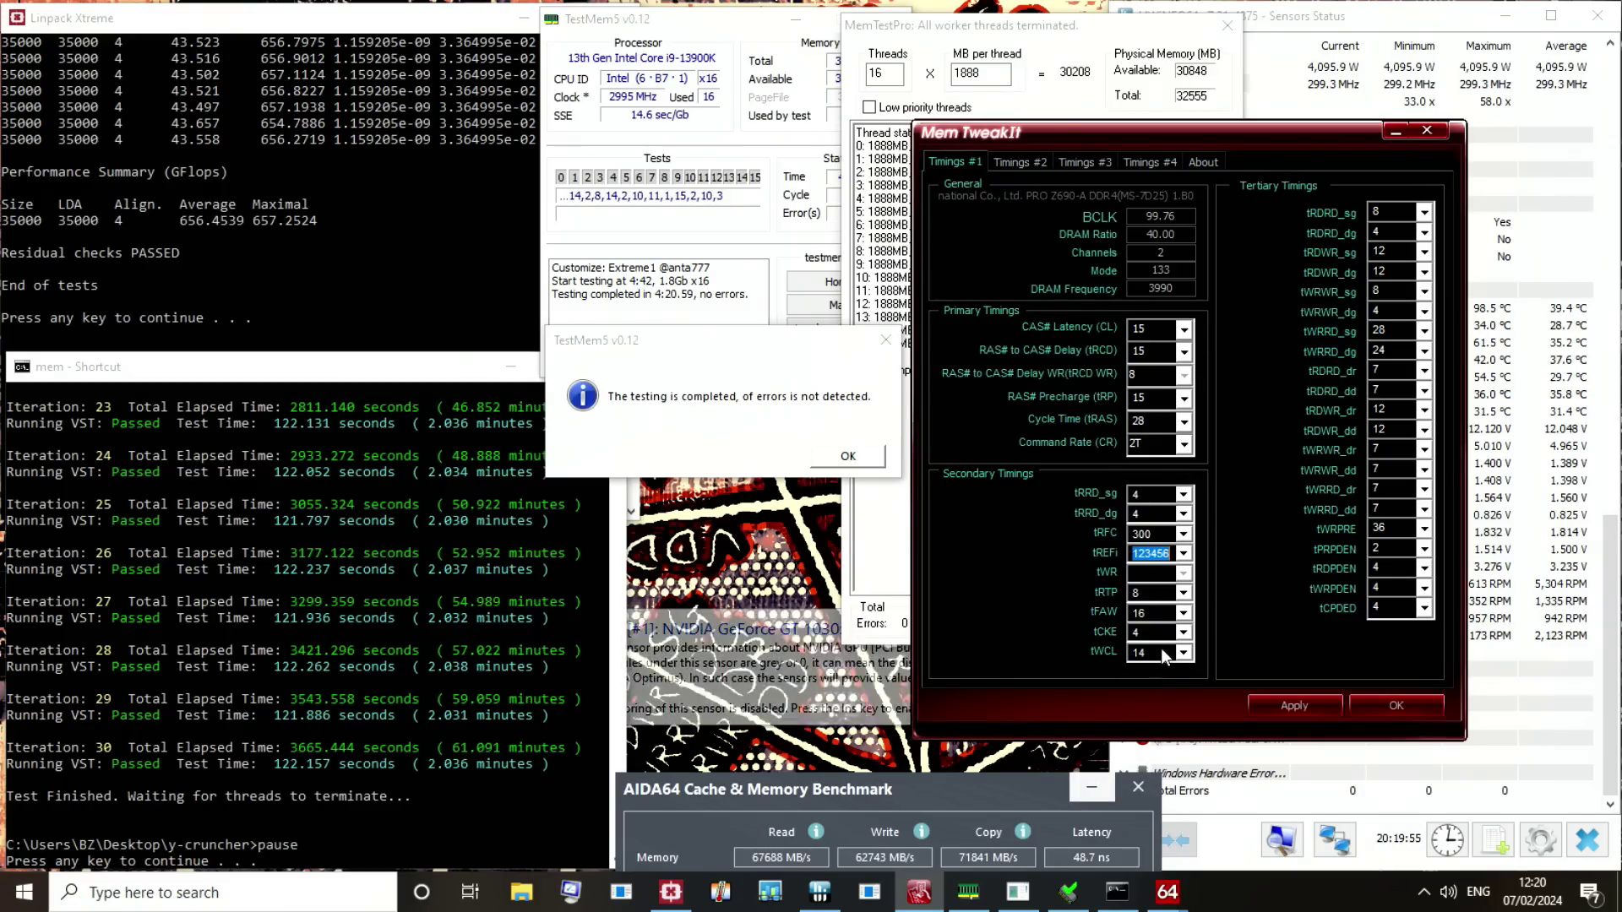
{"action": "type", "text": "4"}
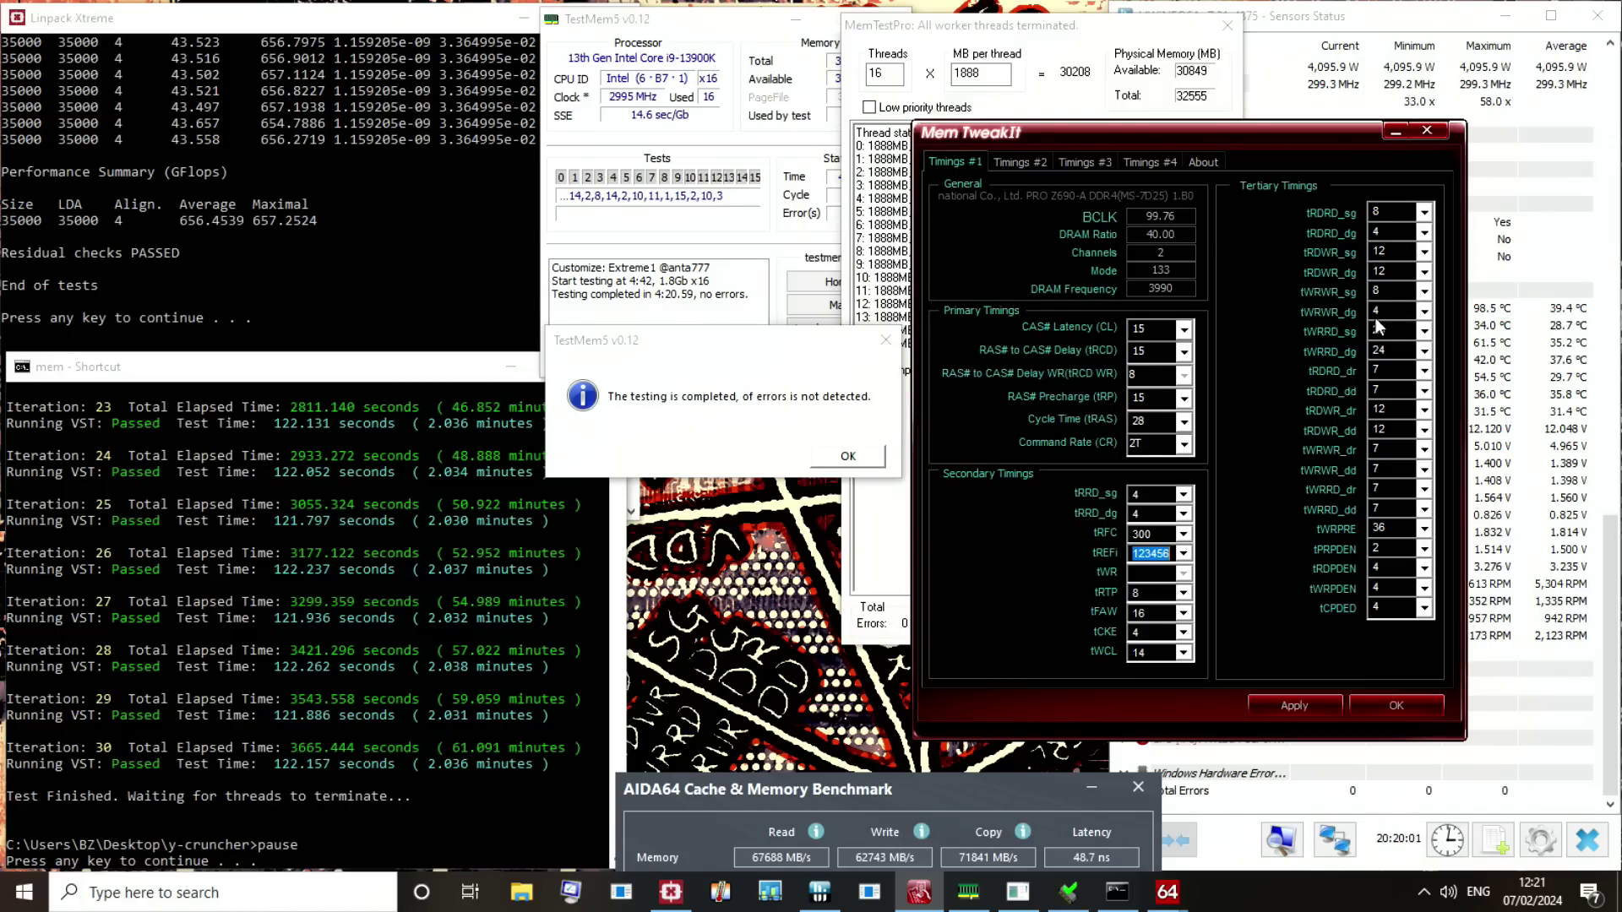
{"action": "type", "text": "28"}
Compare the AIDA64 memory bandwidth and latency results with the Linpack Xtreme performance summary, bringing each window into view.
{"action": "left_click_drag", "start_coordinate": [829, 848], "coordinate": [833, 763]}
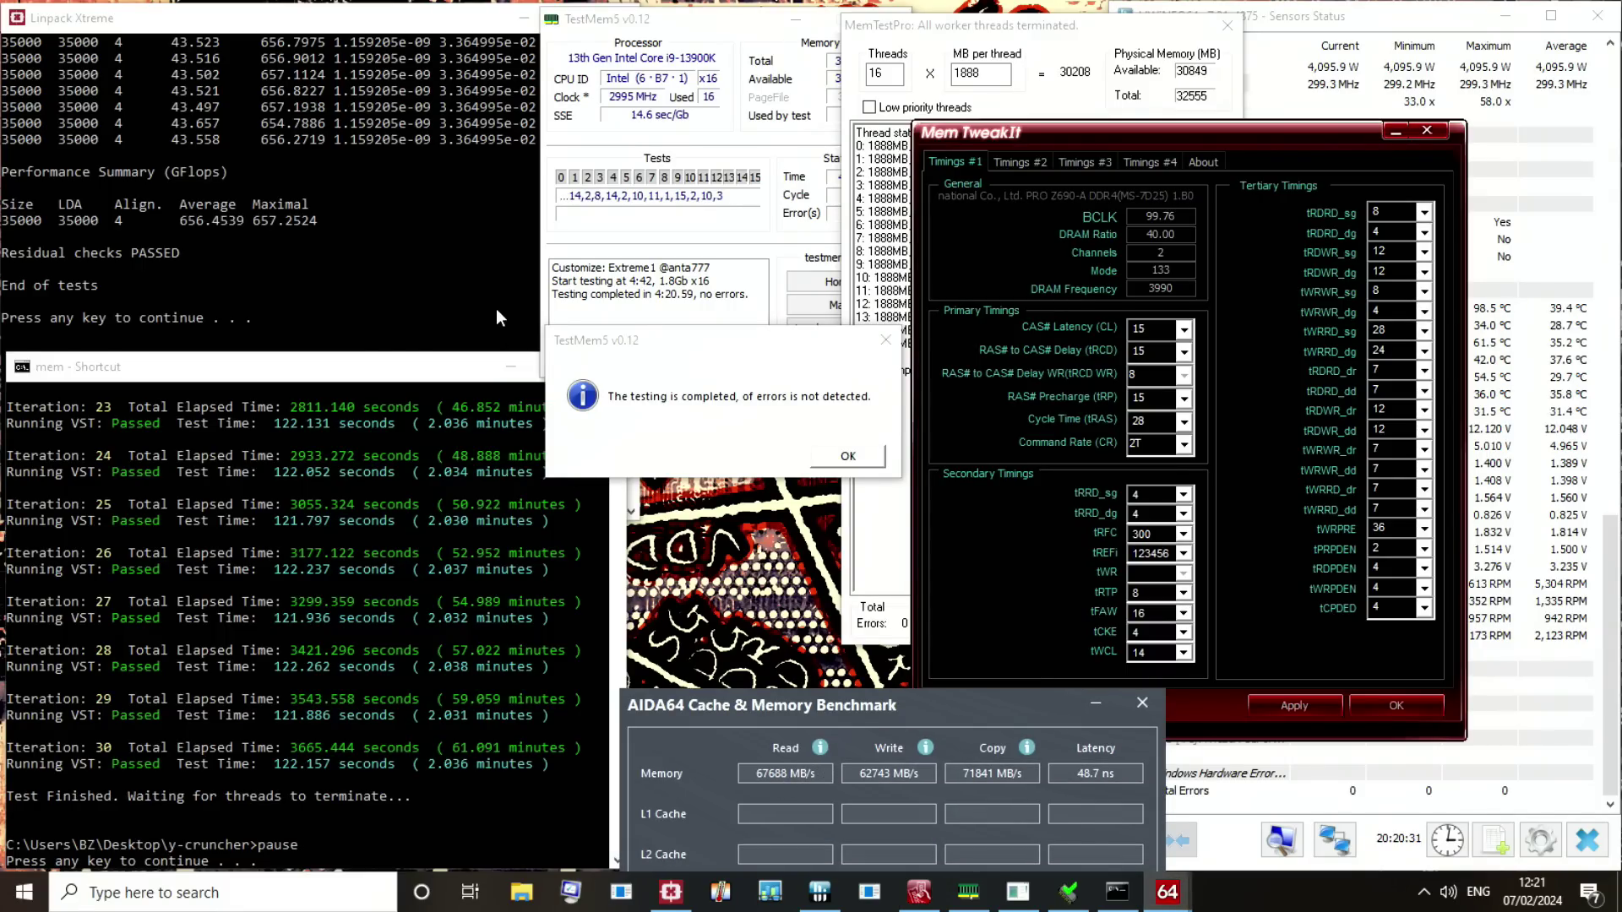
{"action": "left_click", "coordinate": [429, 303]}
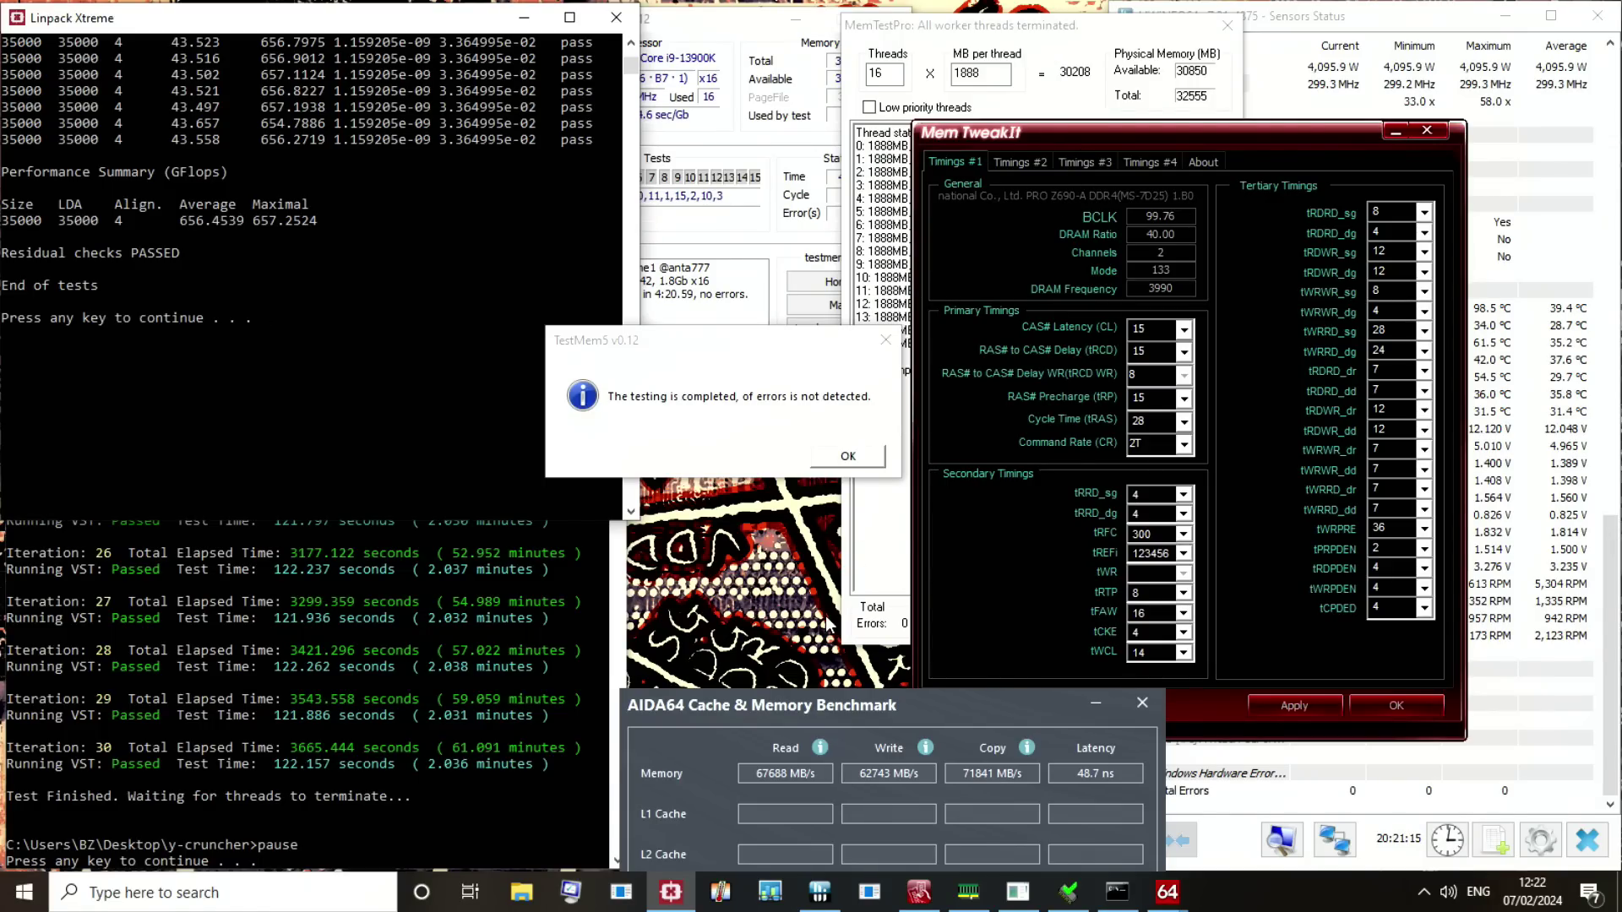
{"action": "left_click_drag", "start_coordinate": [830, 708], "coordinate": [831, 775]}
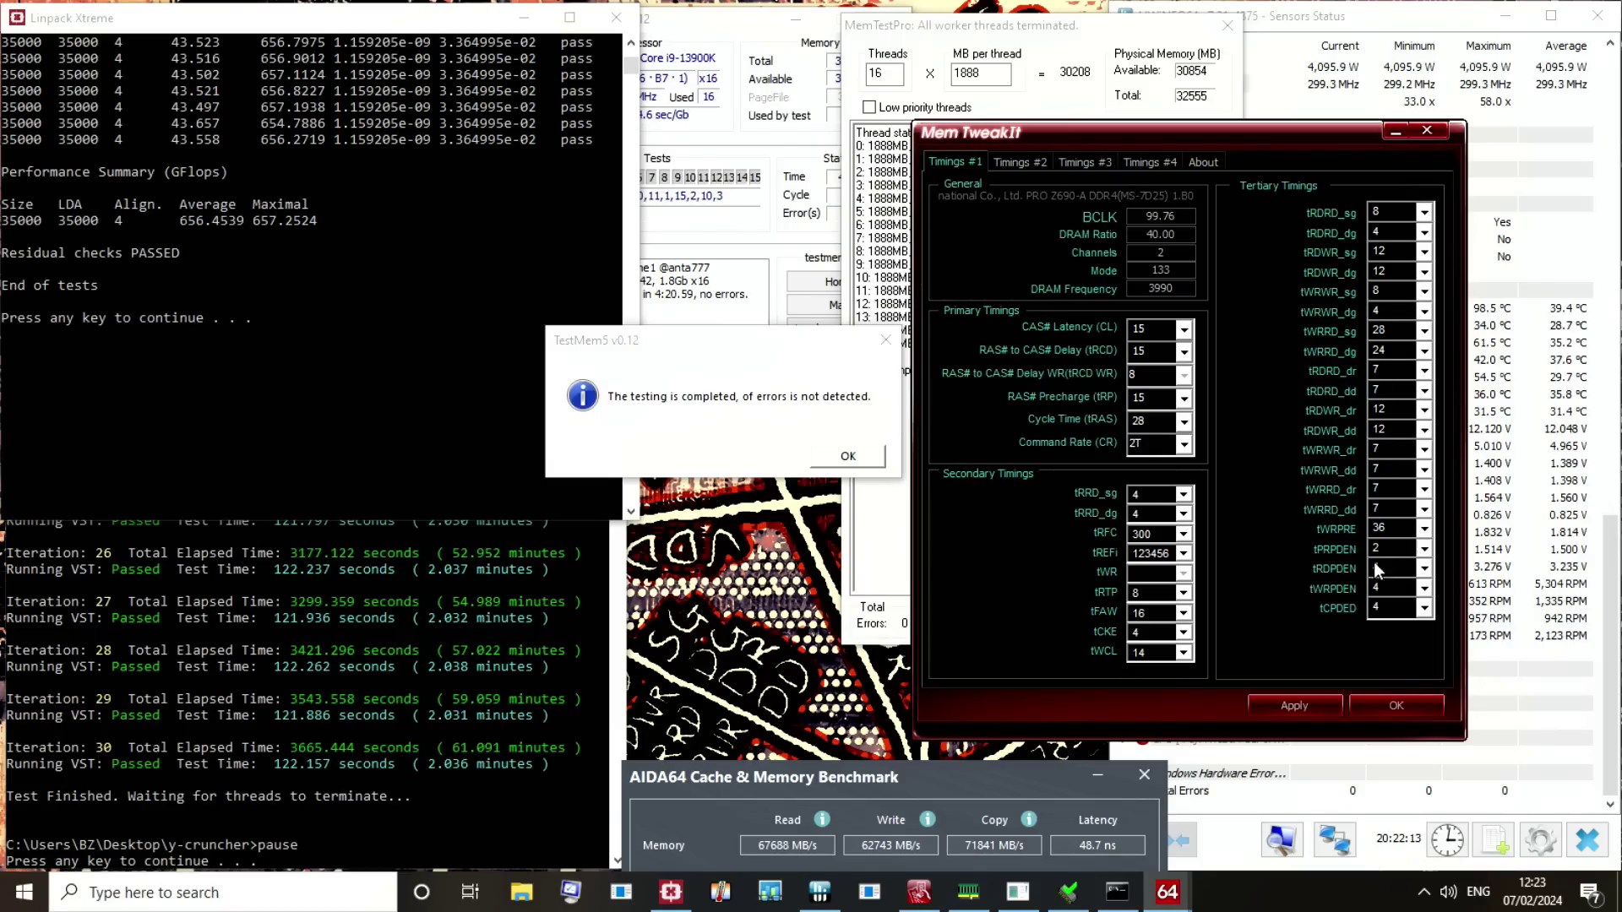
Inspect the RTL latency values in Mem TweakIt, return to the Timings #1 page and move the window lower to uncover MemTestPro.
{"action": "left_click", "coordinate": [1156, 162]}
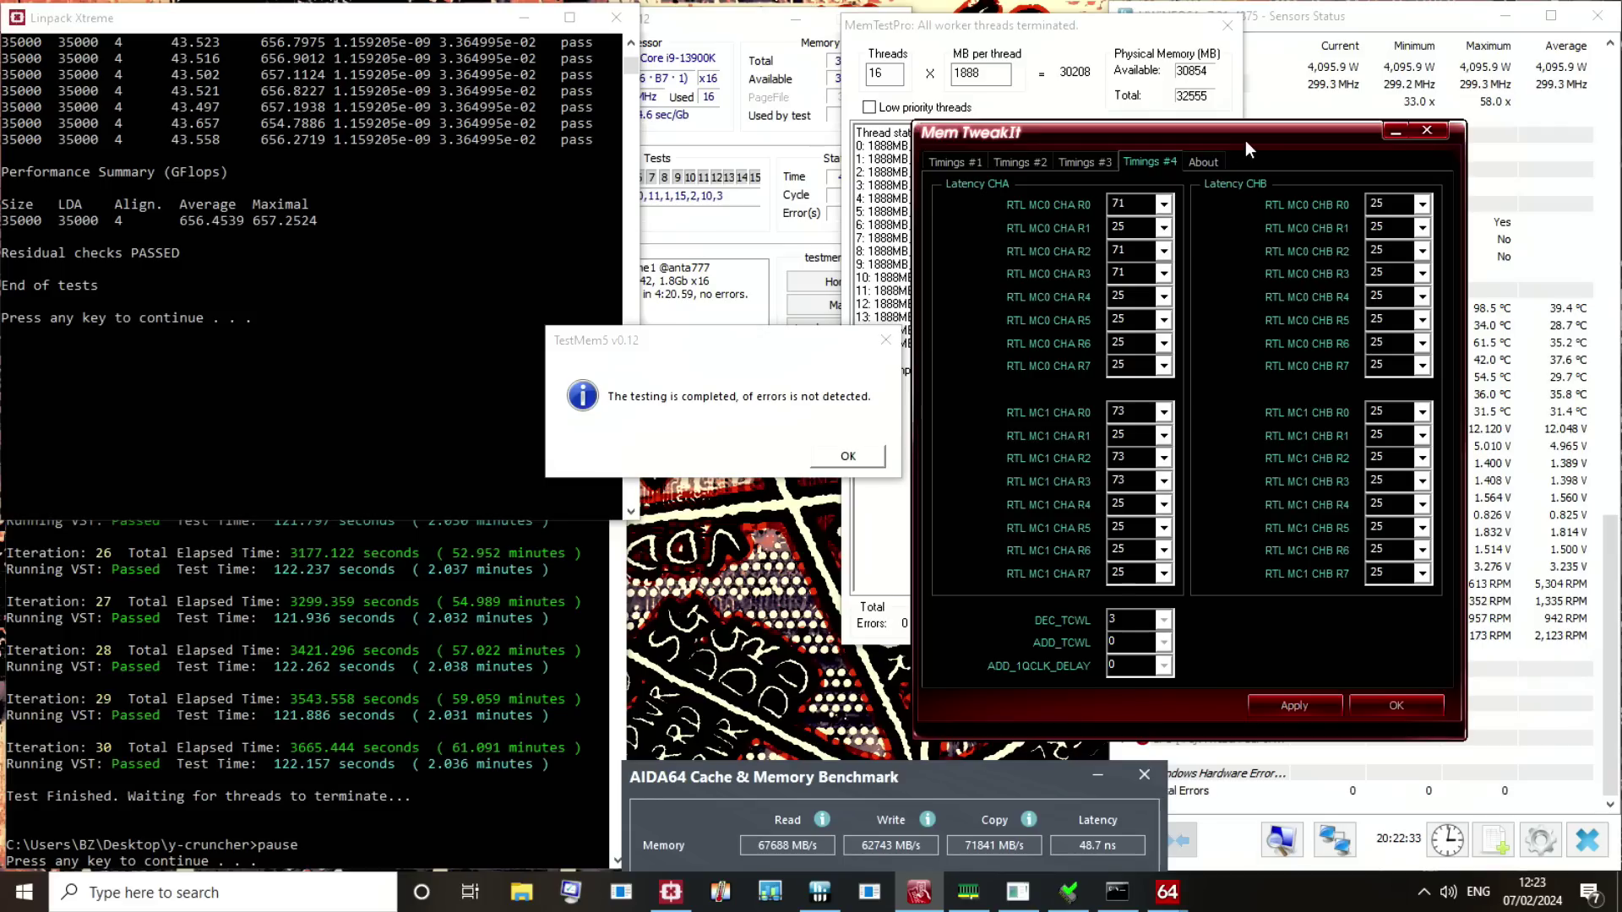
{"action": "left_click", "coordinate": [950, 164]}
{"action": "left_click_drag", "start_coordinate": [1069, 137], "coordinate": [981, 388]}
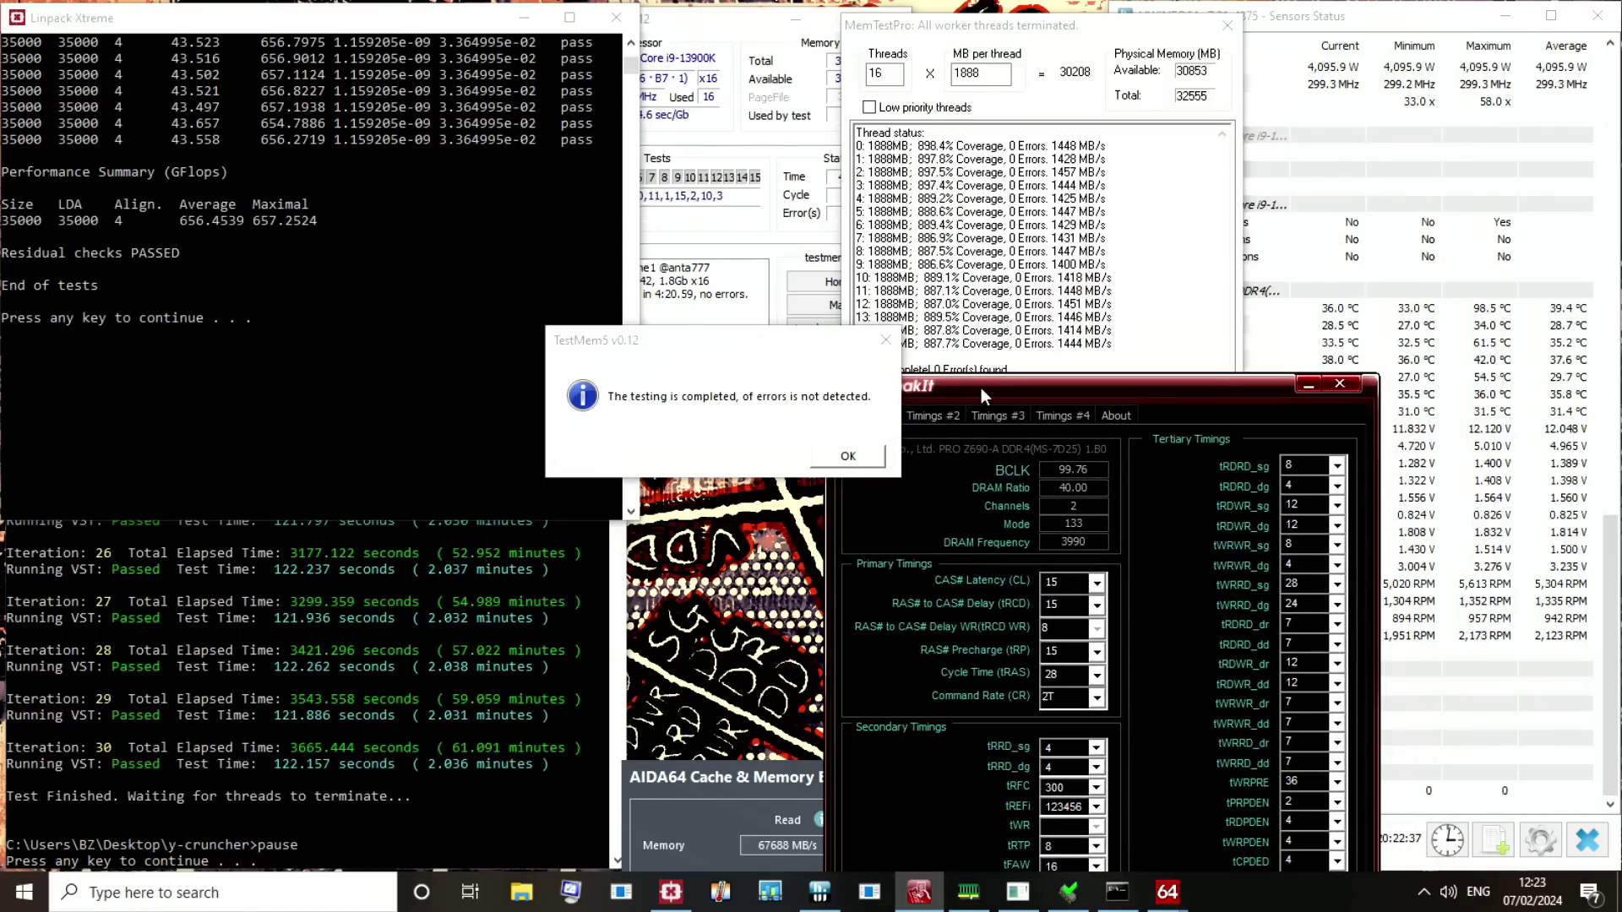
Review the MemTestPro thread results and highlight the total elapsed time of iteration 30 in the y-cruncher console.
{"action": "left_click", "coordinate": [995, 295]}
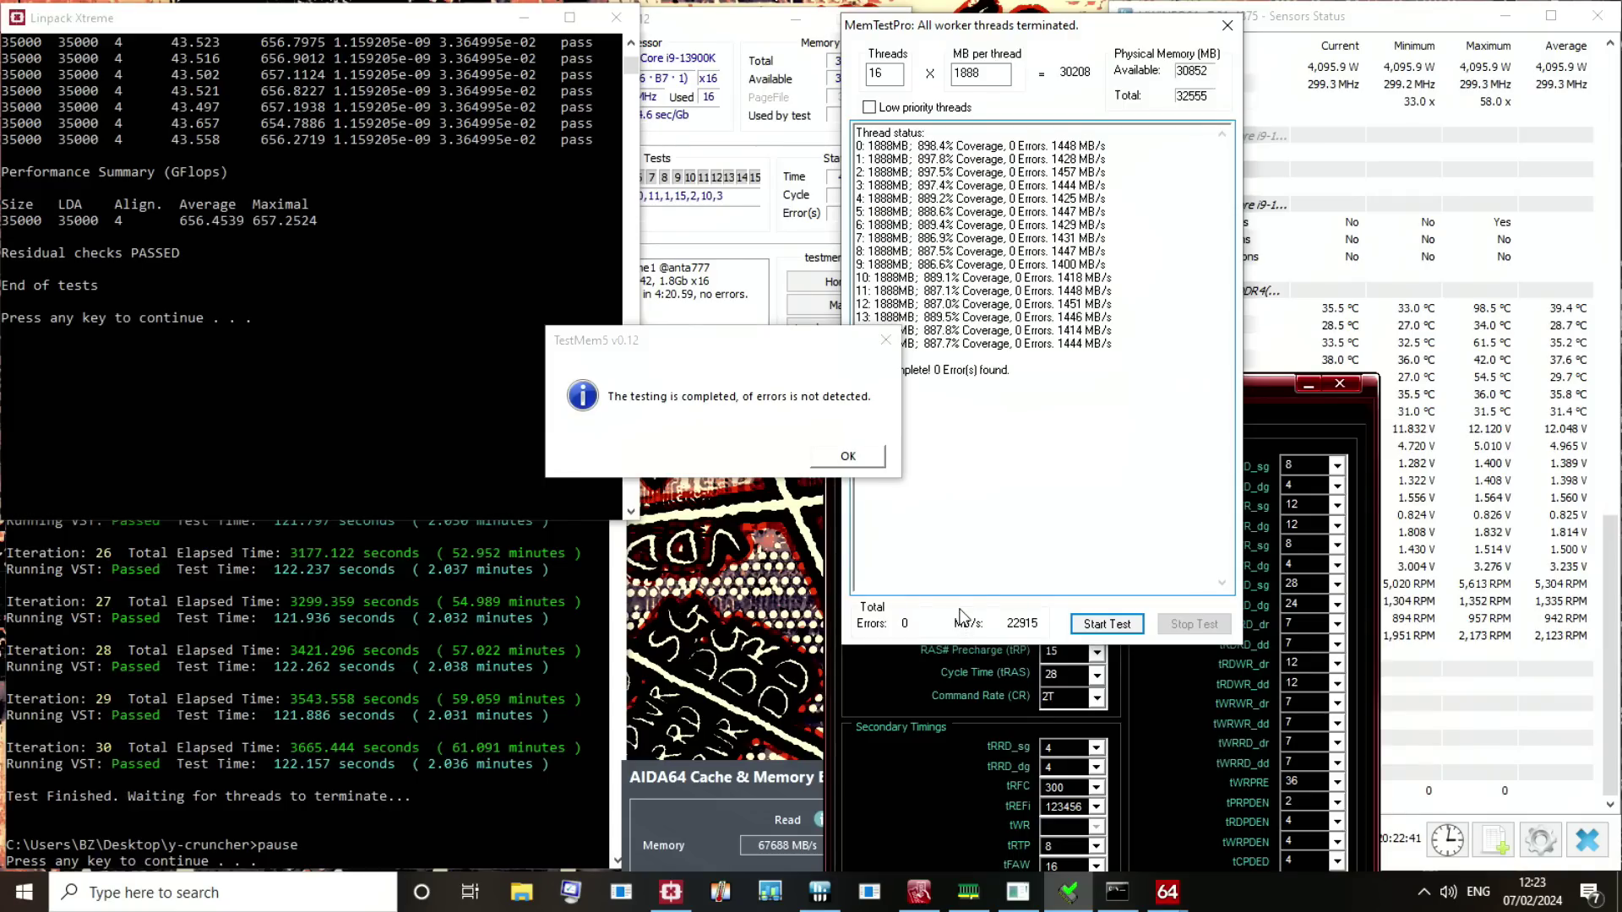
{"action": "left_click", "coordinate": [337, 729]}
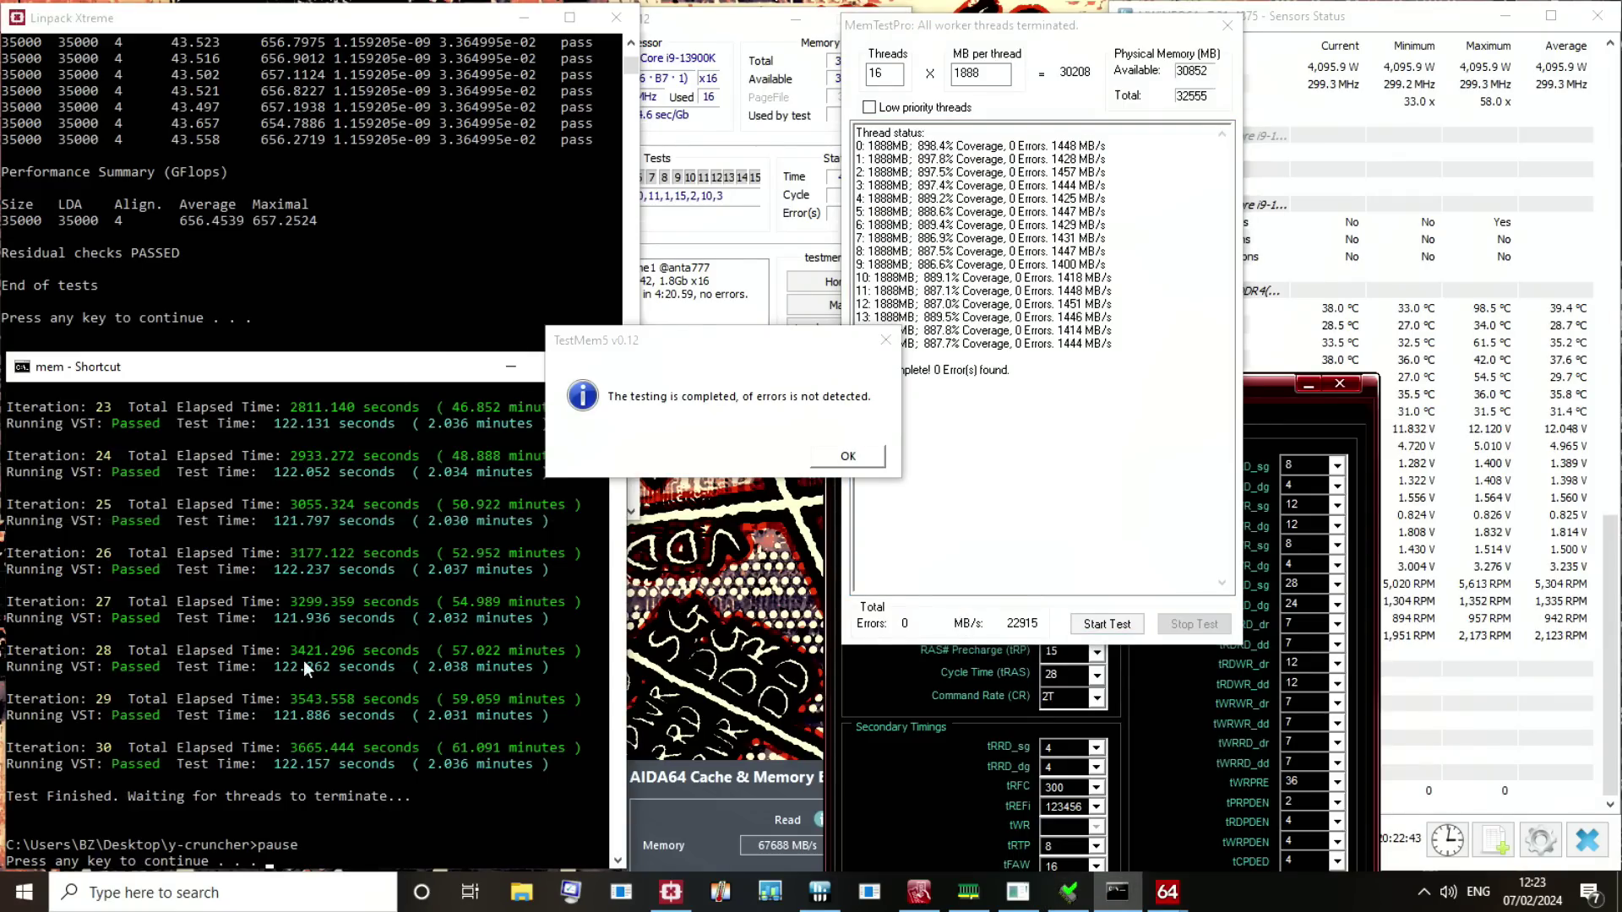
{"action": "left_click_drag", "start_coordinate": [295, 750], "coordinate": [389, 750]}
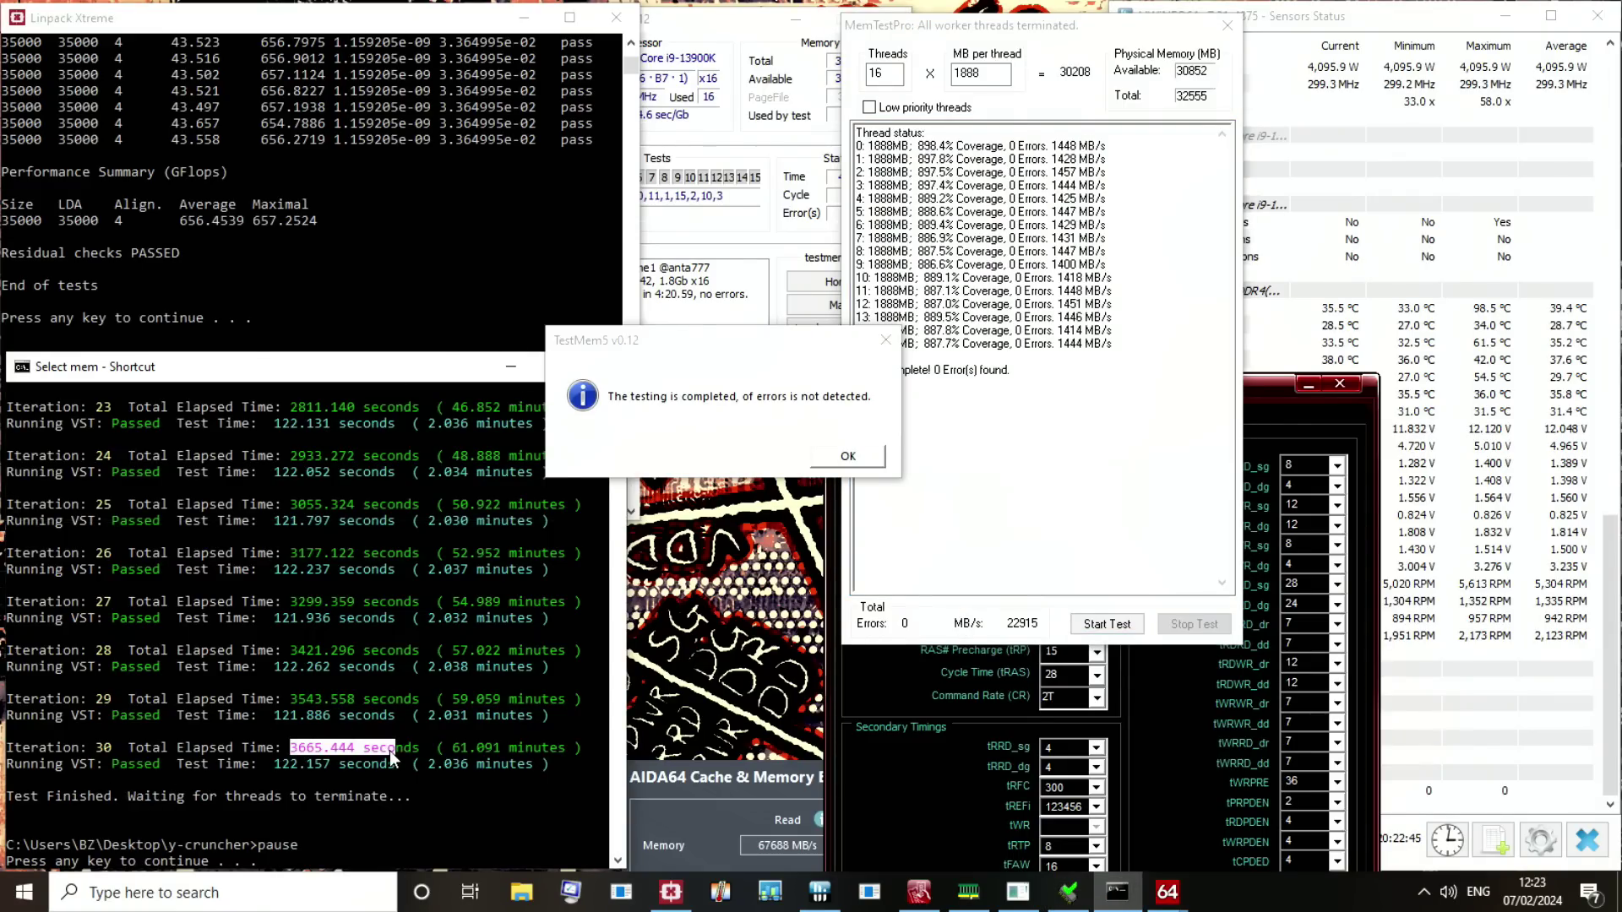
Review the residuals and pass status of the earlier runs in the Linpack Xtreme console.
{"action": "left_click", "coordinate": [420, 273]}
{"action": "scroll", "coordinate": [426, 276], "scroll_direction": "up", "scroll_amount": 10}
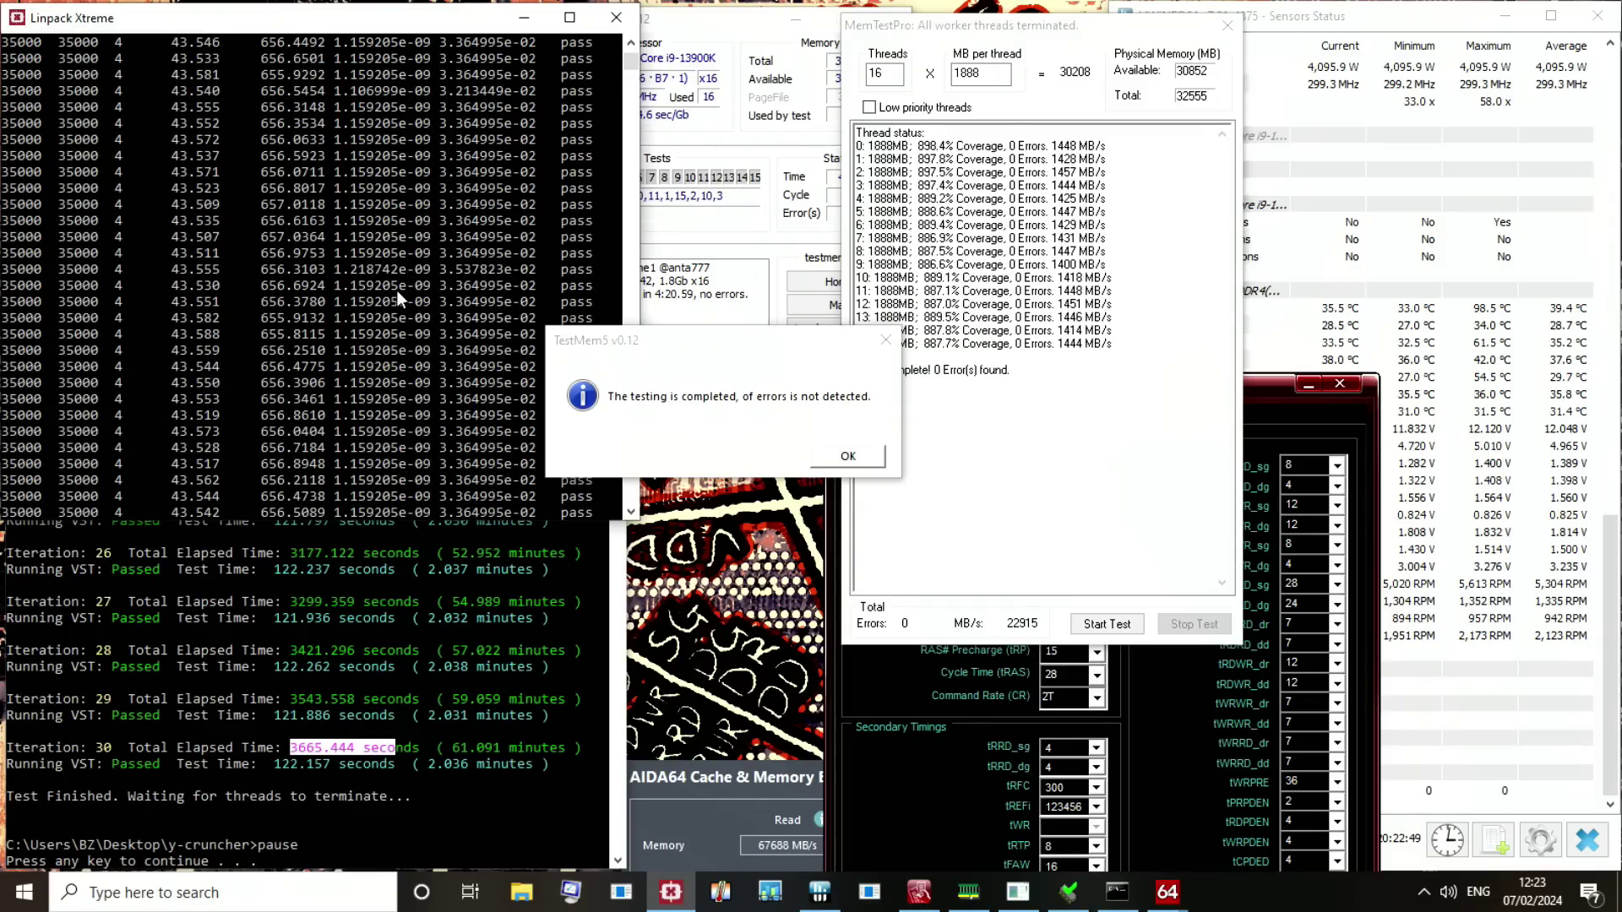
{"action": "scroll", "coordinate": [397, 290], "scroll_direction": "up", "scroll_amount": 4}
Examine the CPU temperatures, thermal throttling flags, voltage offsets and core clocks in the HWiNFO64 sensor list.
{"action": "left_click", "coordinate": [1436, 393]}
{"action": "scroll", "coordinate": [1486, 427], "scroll_direction": "up", "scroll_amount": 6}
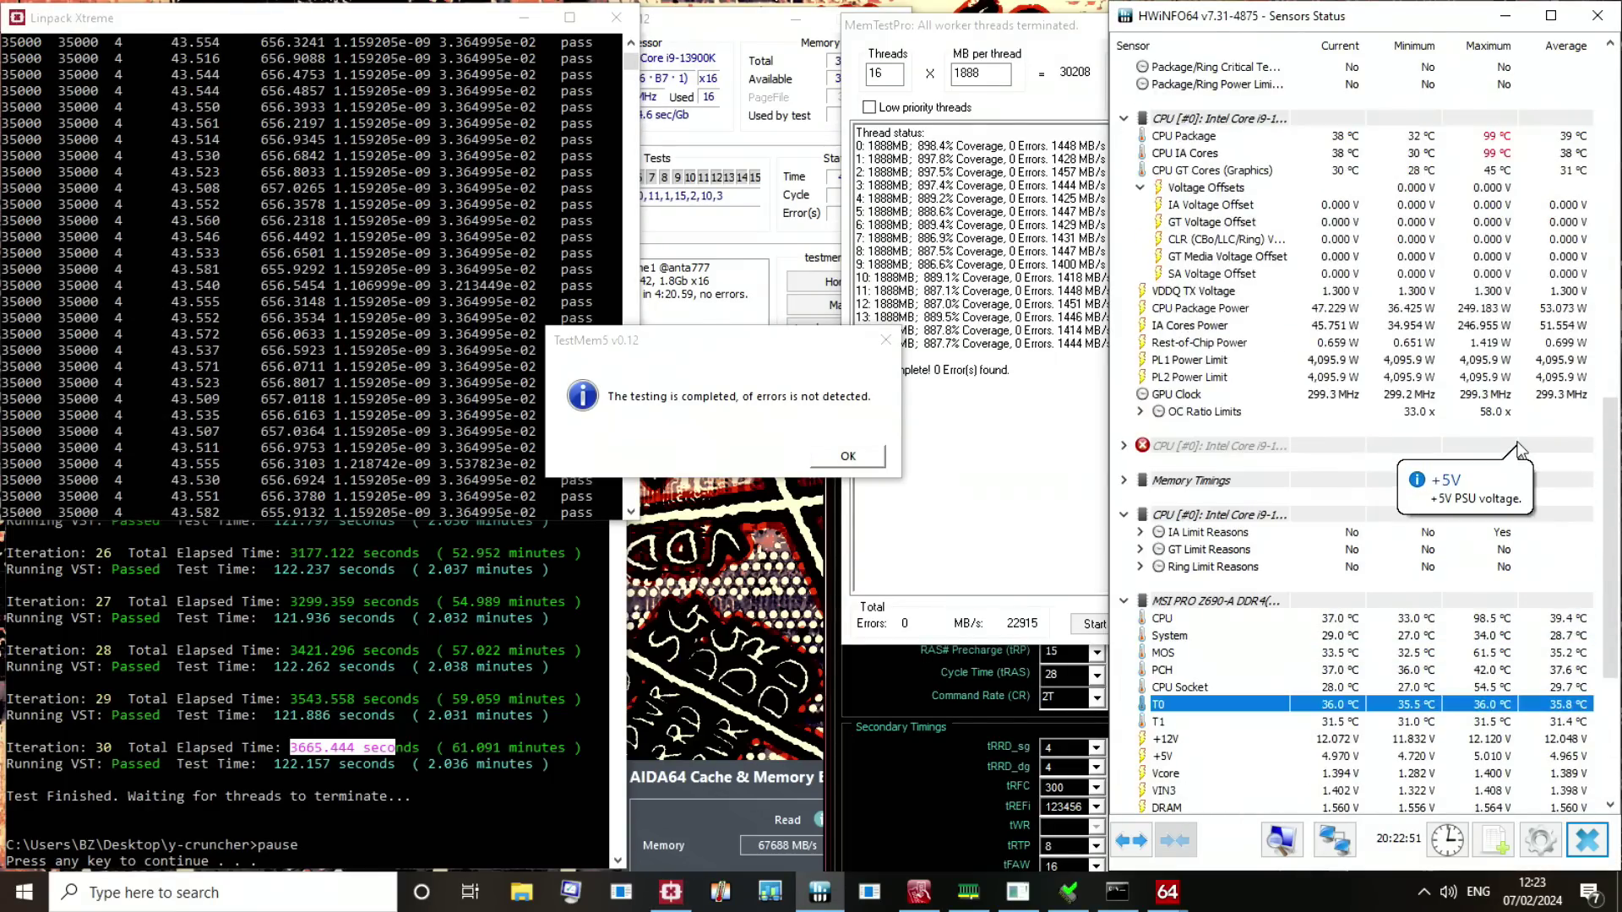
{"action": "scroll", "coordinate": [1517, 450], "scroll_direction": "up", "scroll_amount": 6}
{"action": "mouse_move", "coordinate": [1412, 307]}
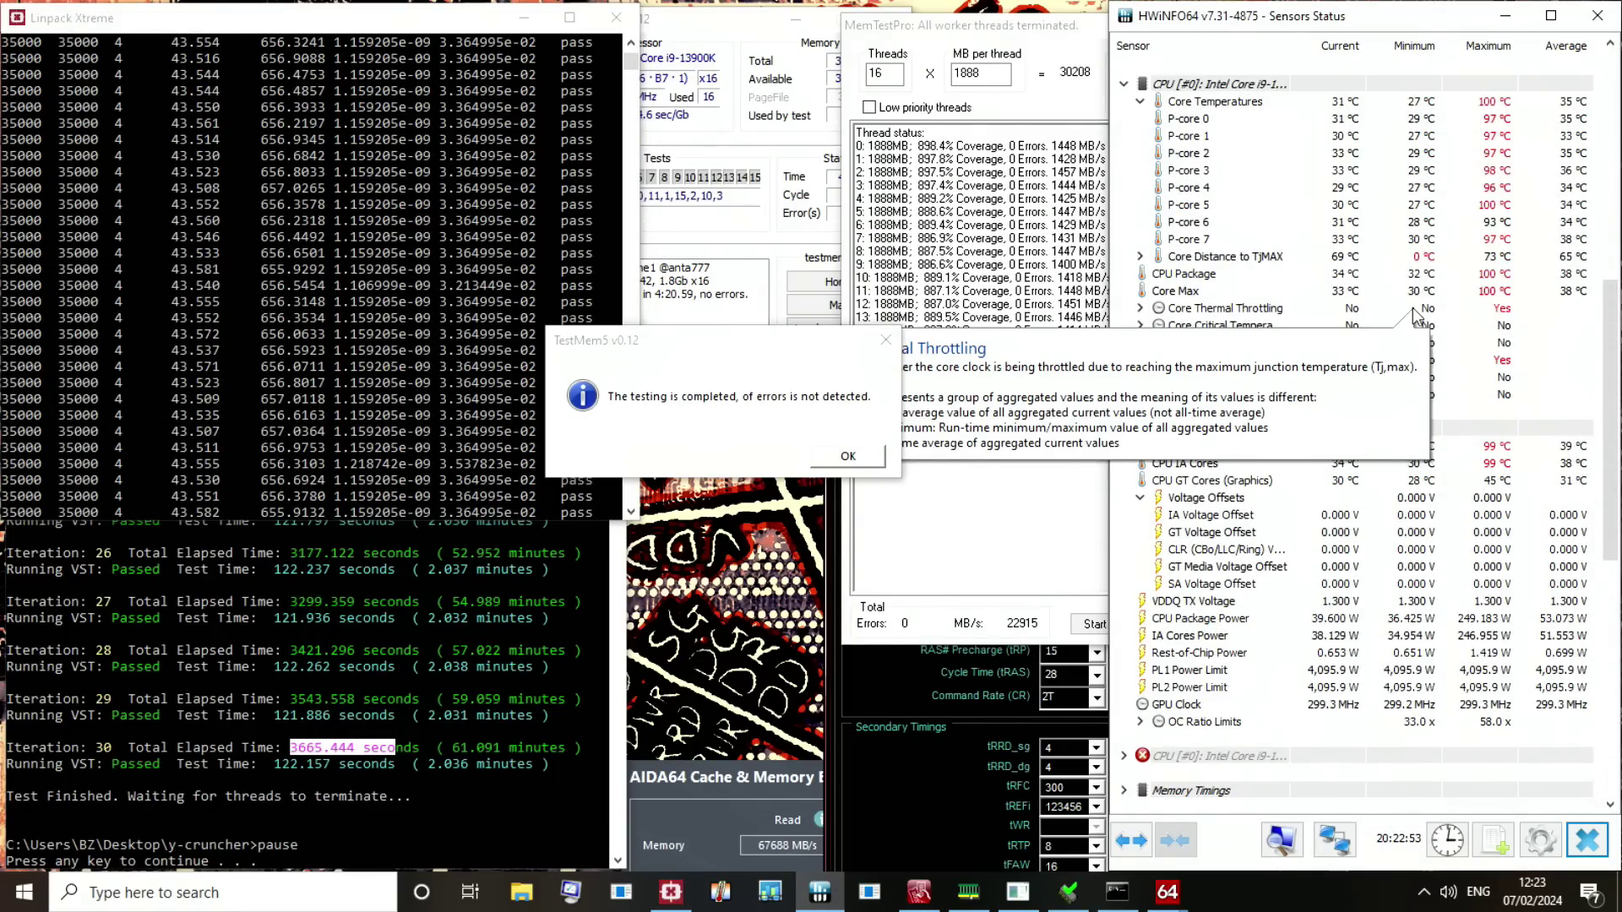
{"action": "left_click", "coordinate": [1480, 275]}
{"action": "mouse_move", "coordinate": [1446, 428]}
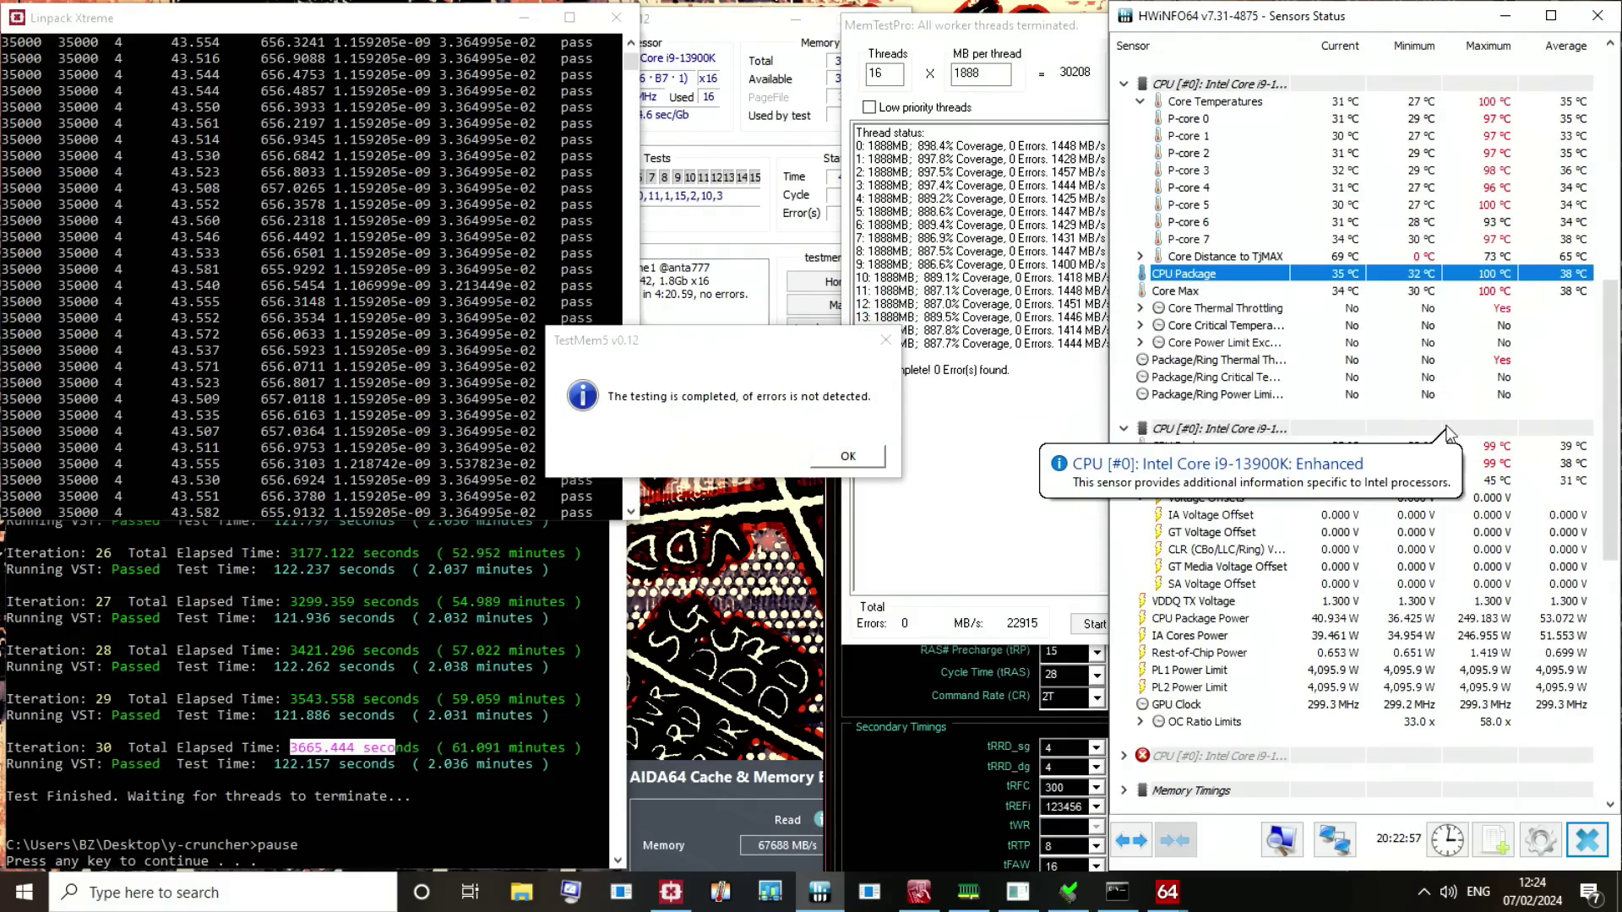
{"action": "mouse_move", "coordinate": [1464, 369]}
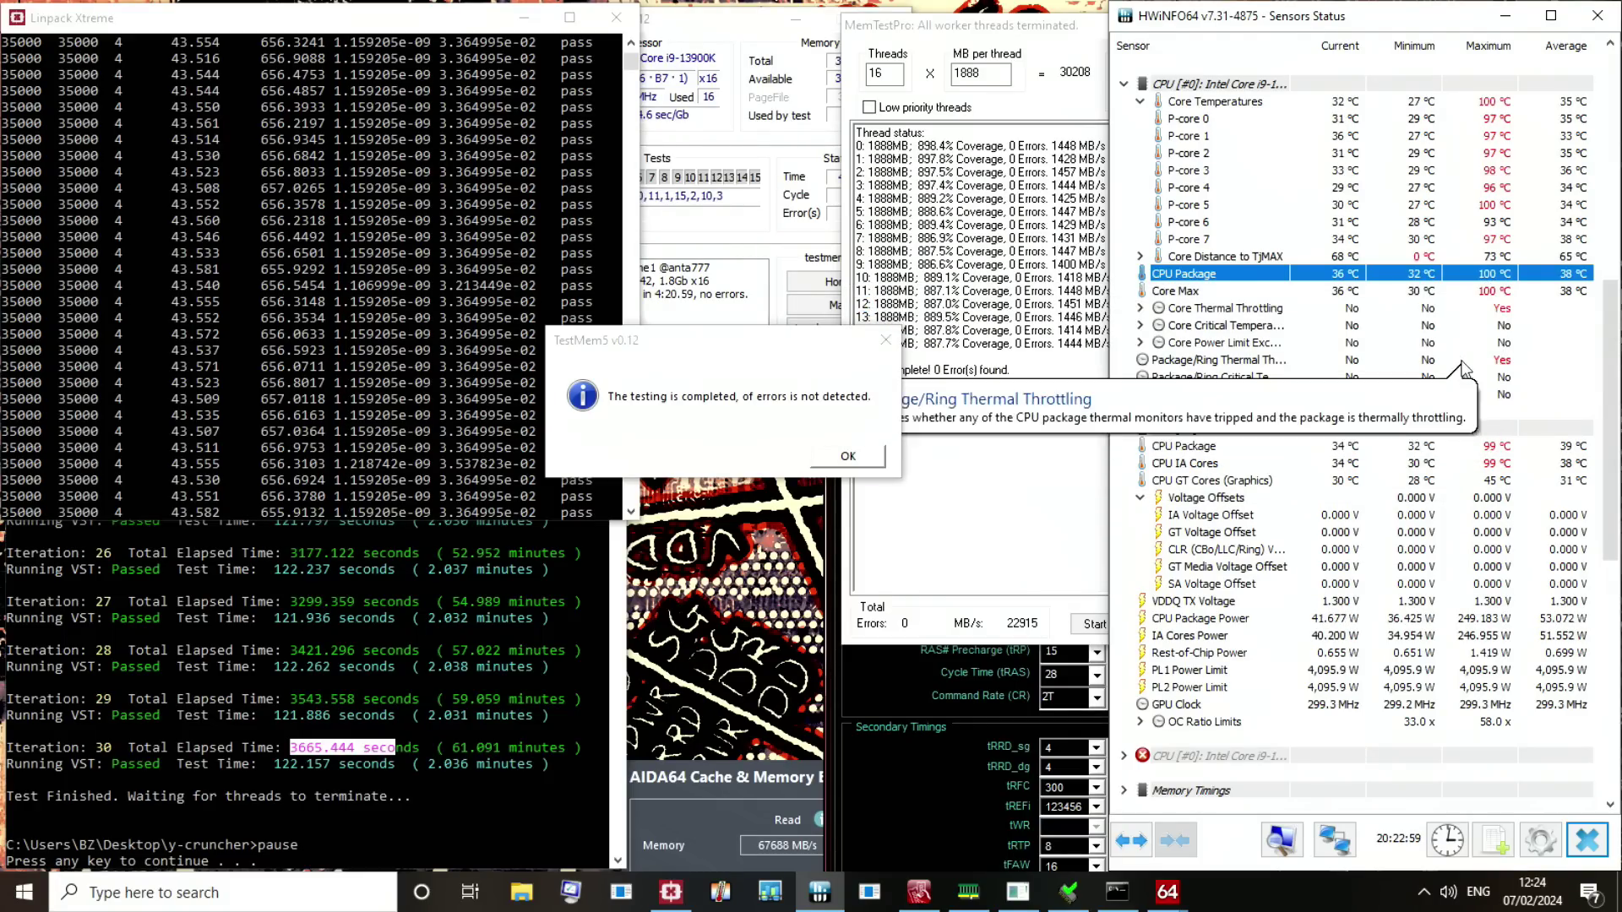
{"action": "mouse_move", "coordinate": [1539, 542]}
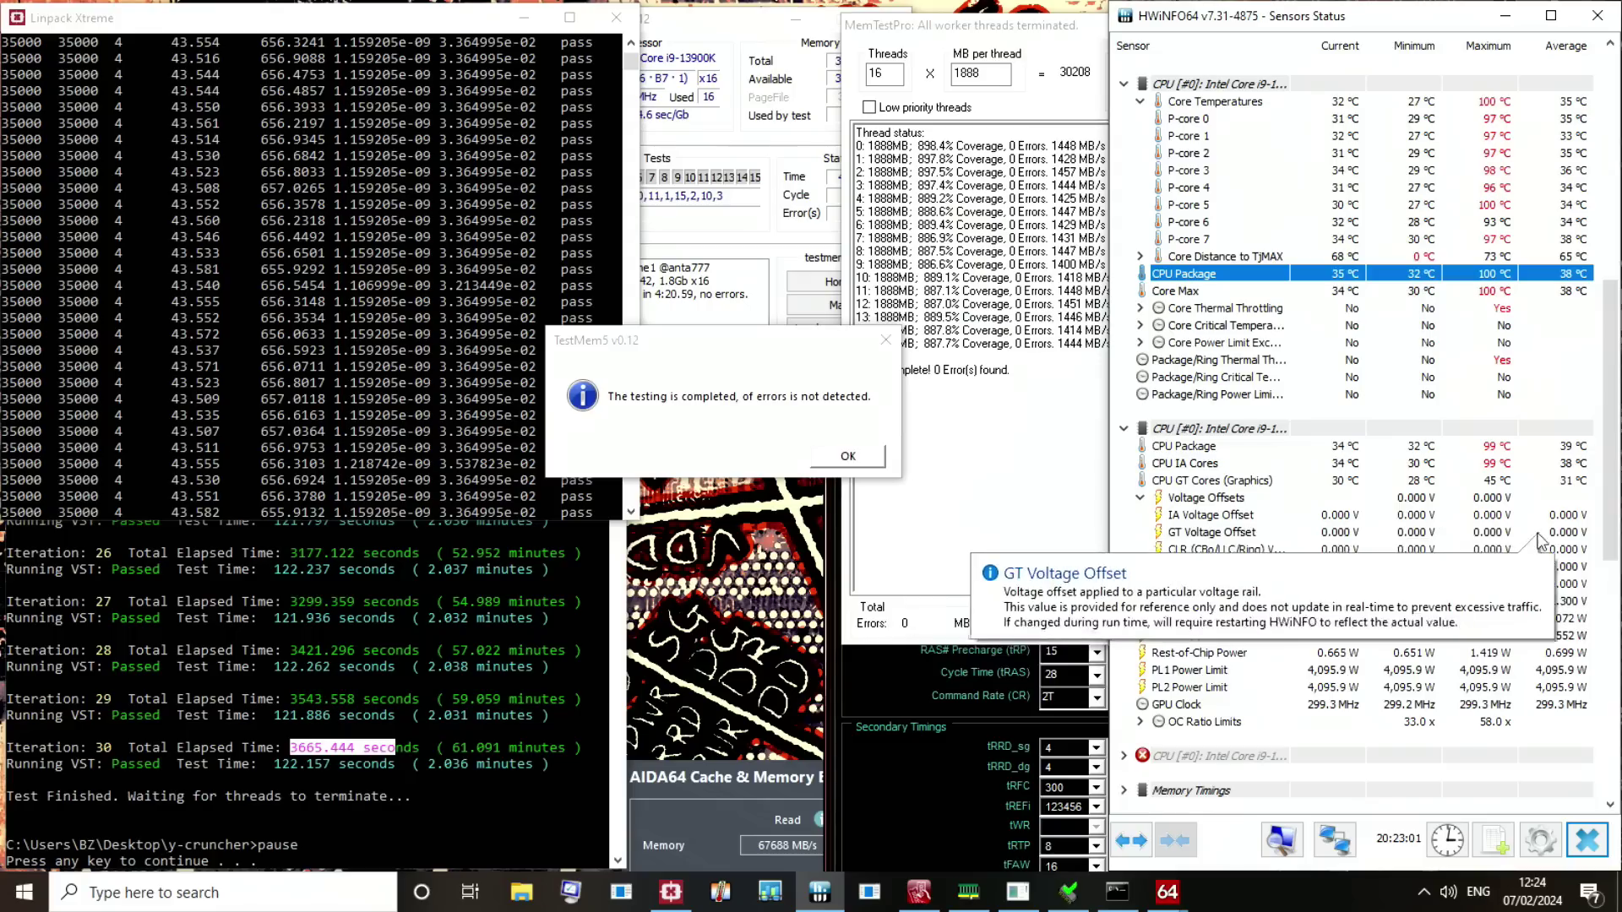
{"action": "scroll", "coordinate": [1538, 541], "scroll_direction": "up", "scroll_amount": 12}
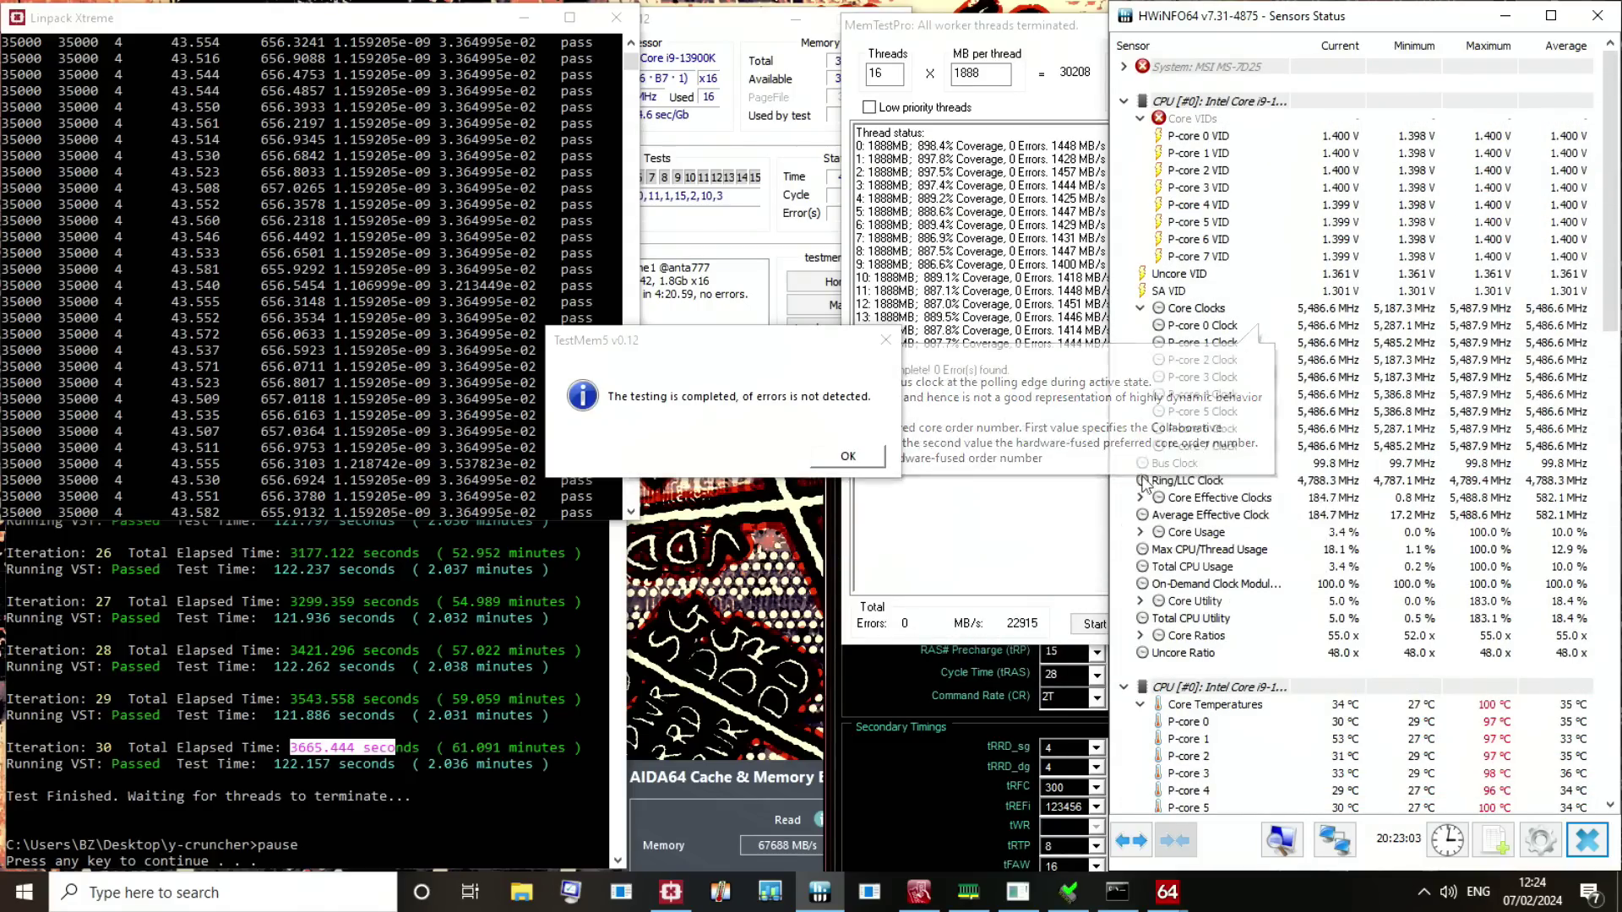
Review the MemTestPro and TestMem5 results alongside the P-core 7 clock reading in HWiNFO64.
{"action": "left_click", "coordinate": [1032, 38]}
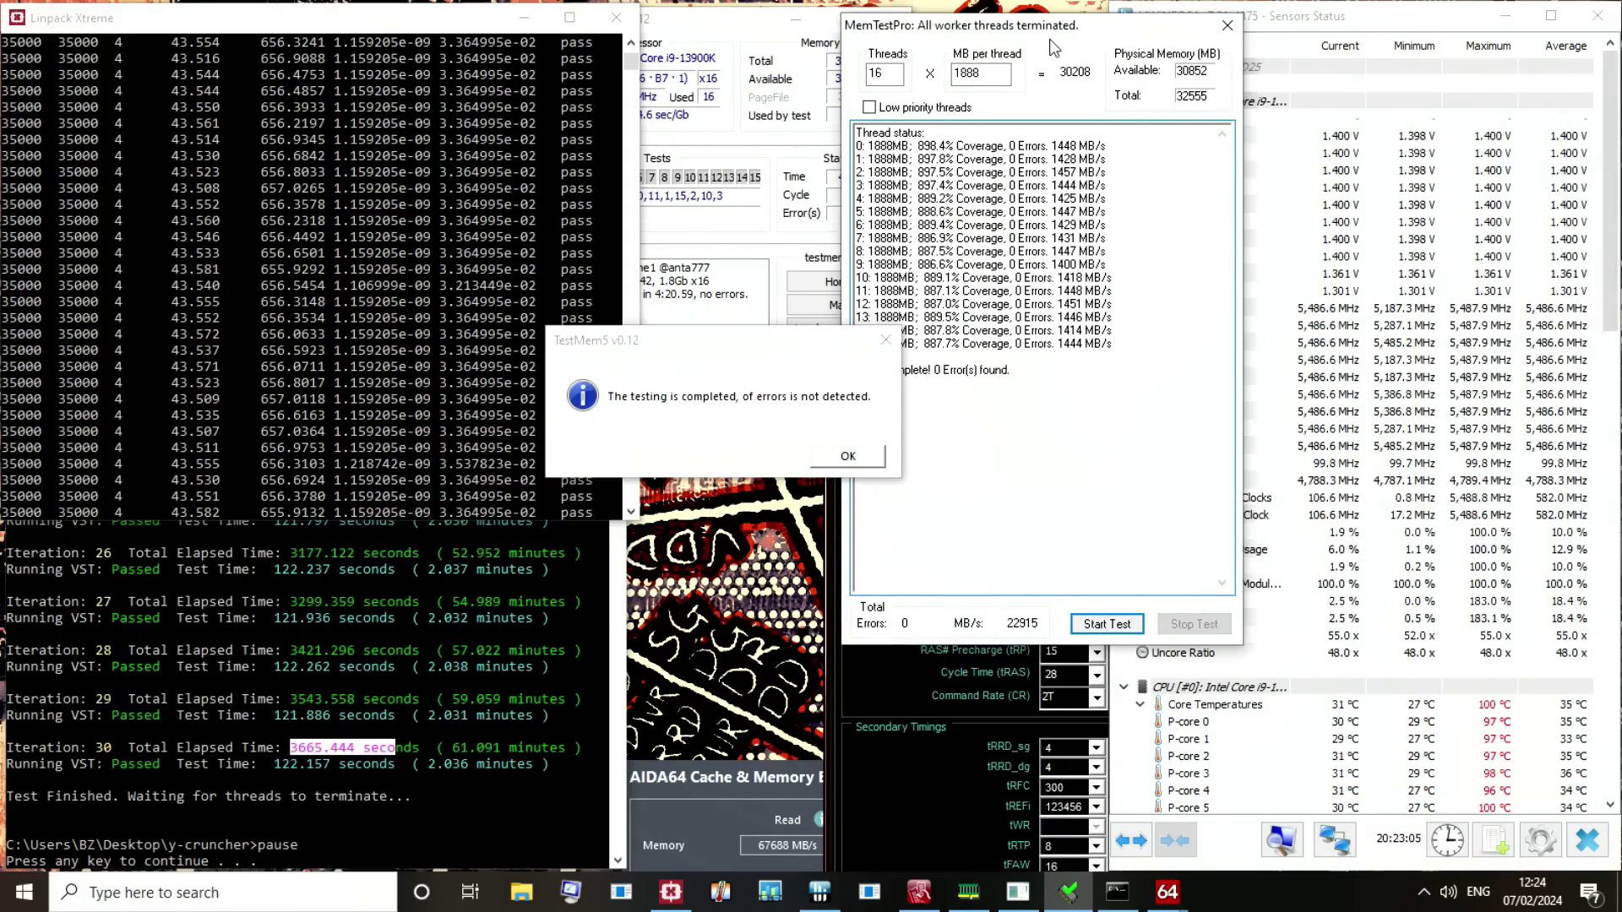
{"action": "mouse_move", "coordinate": [1340, 274]}
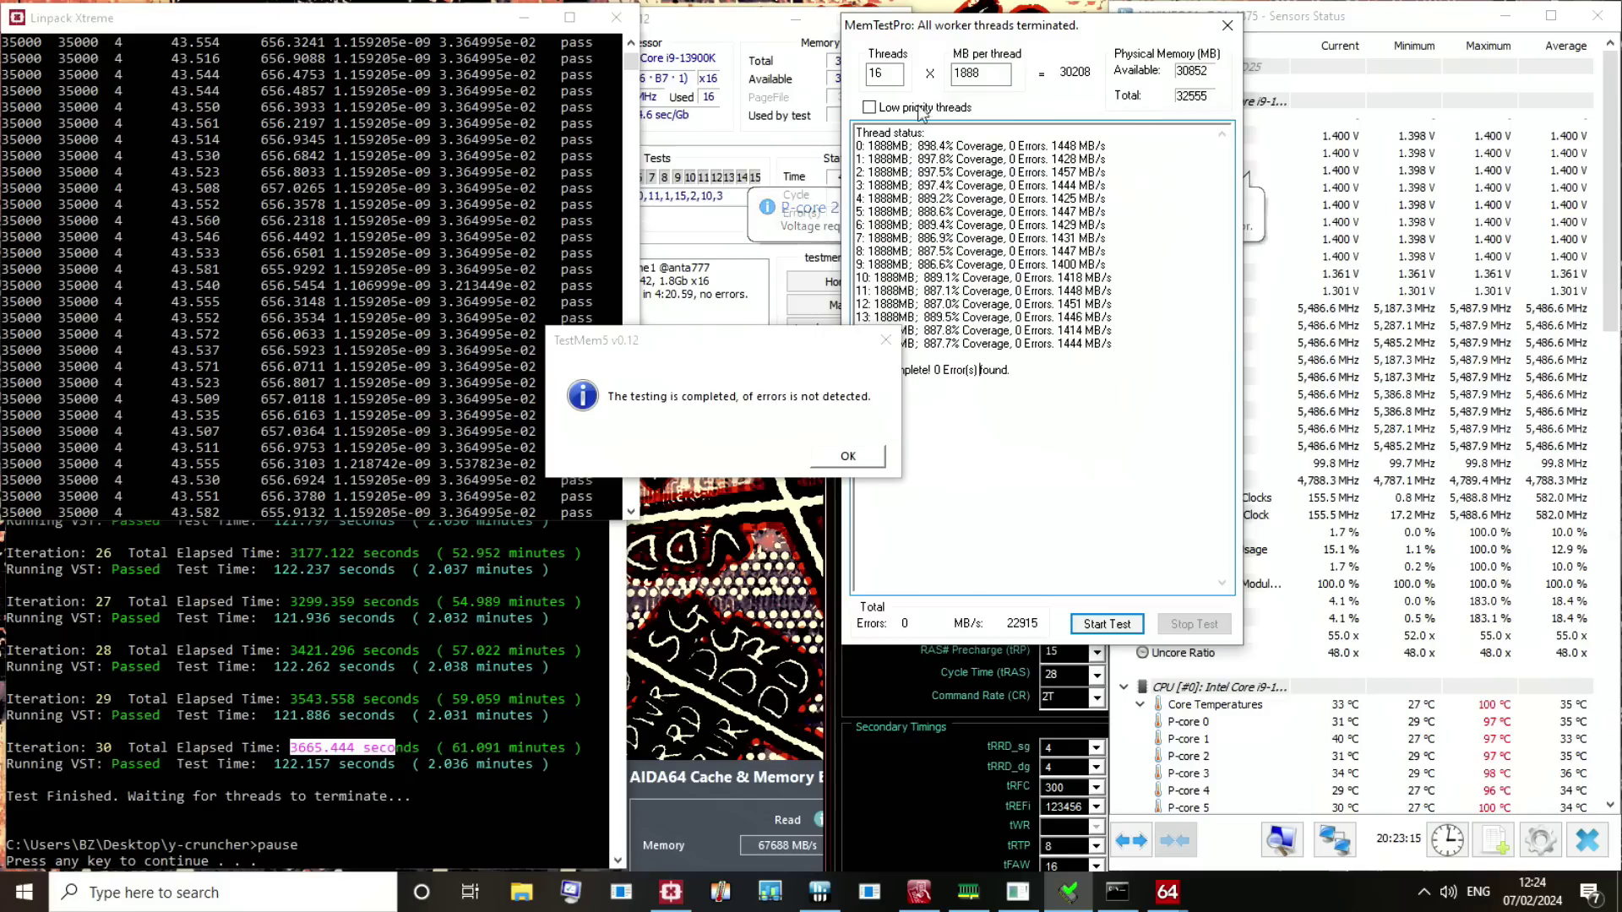
{"action": "left_click", "coordinate": [767, 258]}
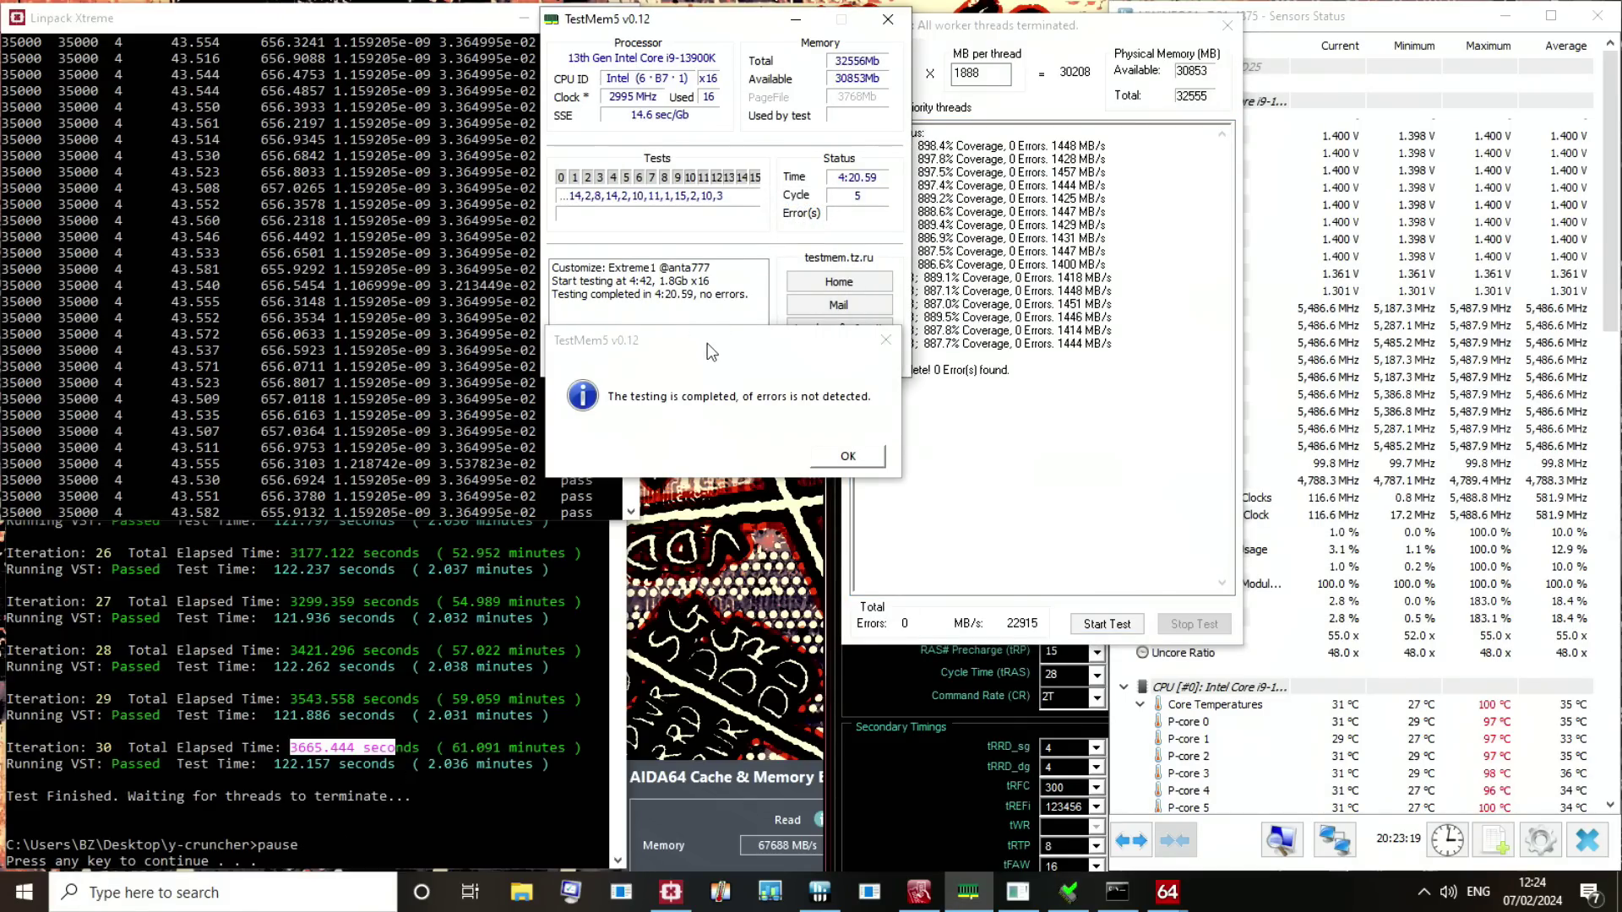
{"action": "left_click", "coordinate": [1469, 446]}
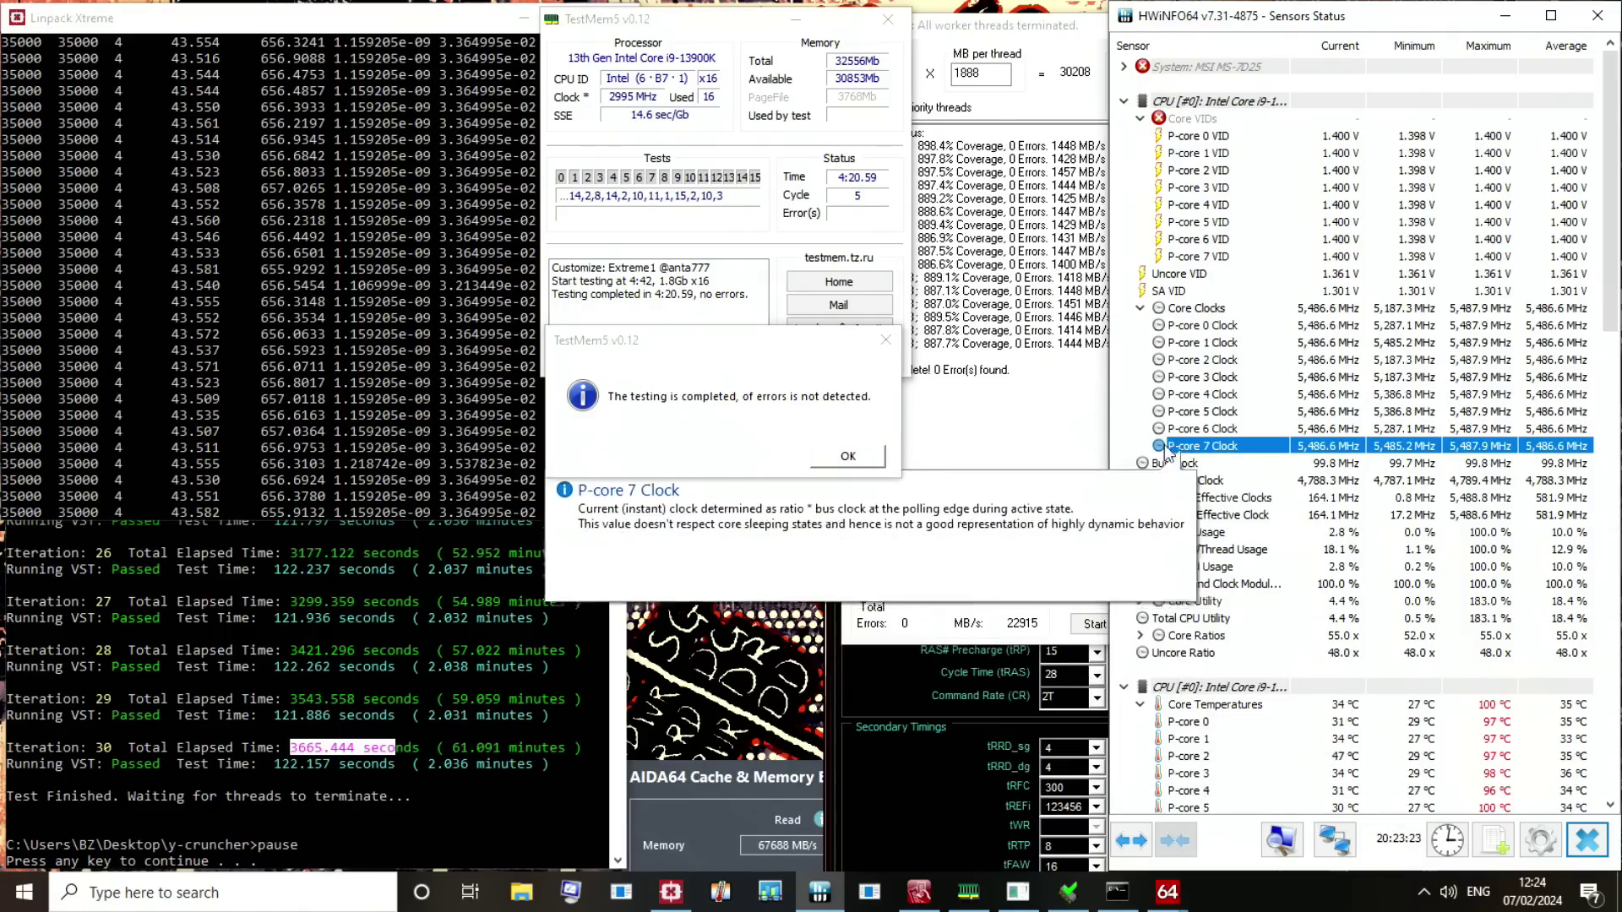
{"action": "left_click", "coordinate": [832, 205]}
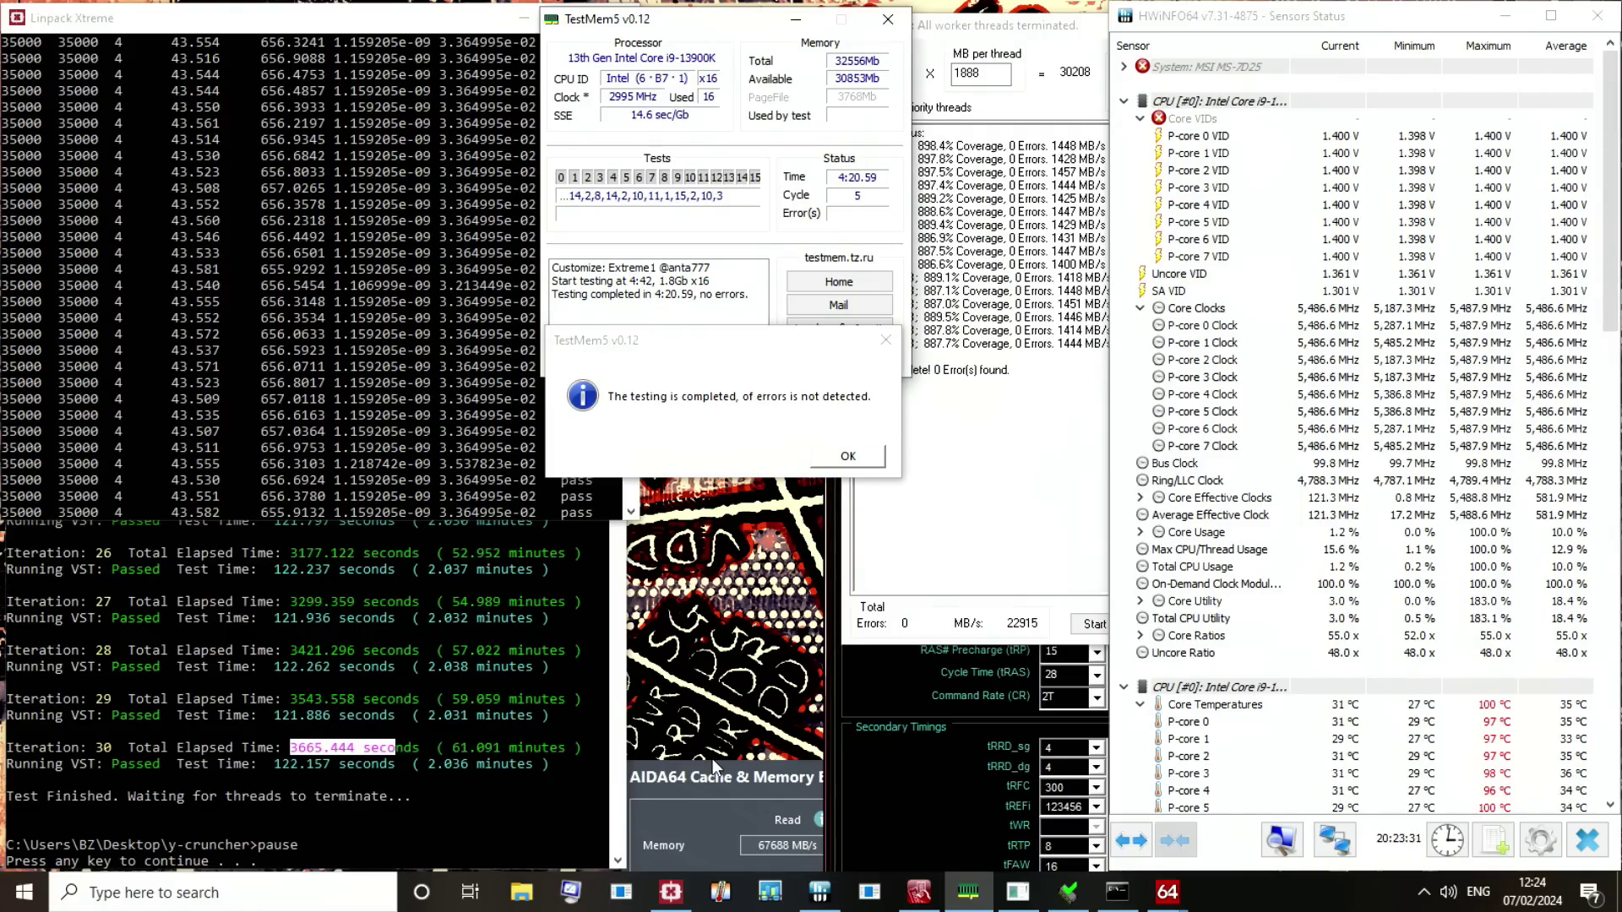
Bring Mem TweakIt forward, reposition it near the TestMem5 dialog, and raise the AIDA64 benchmark window to view its memory and CPU details.
{"action": "left_click", "coordinate": [849, 662]}
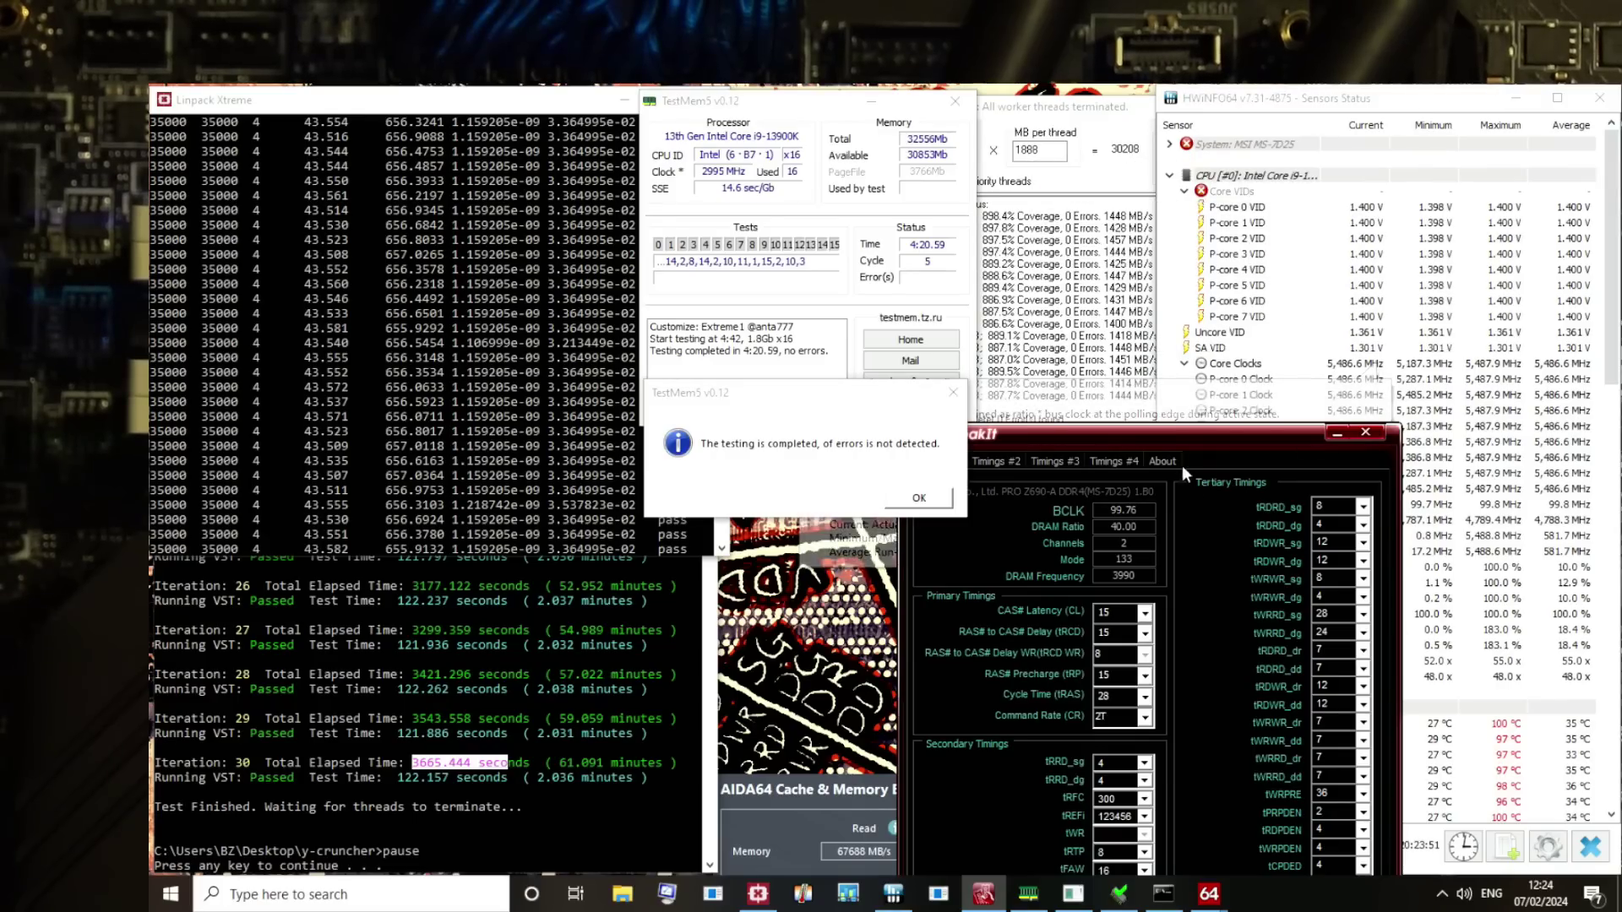
{"action": "left_click_drag", "start_coordinate": [1174, 437], "coordinate": [1228, 317]}
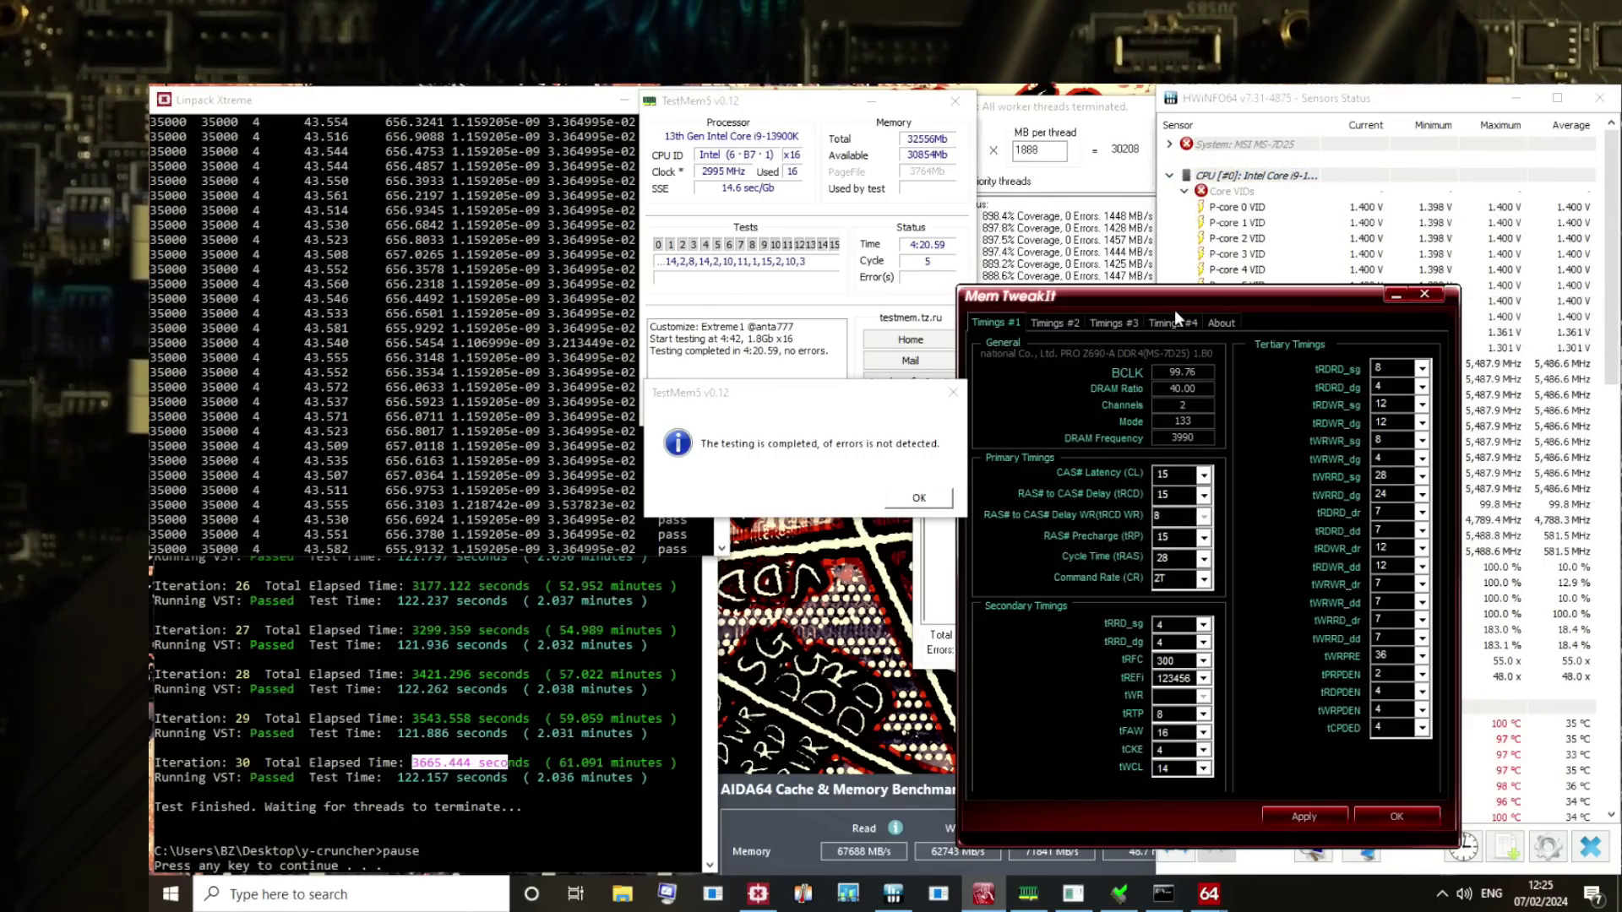
{"action": "left_click_drag", "start_coordinate": [1174, 309], "coordinate": [1030, 333]}
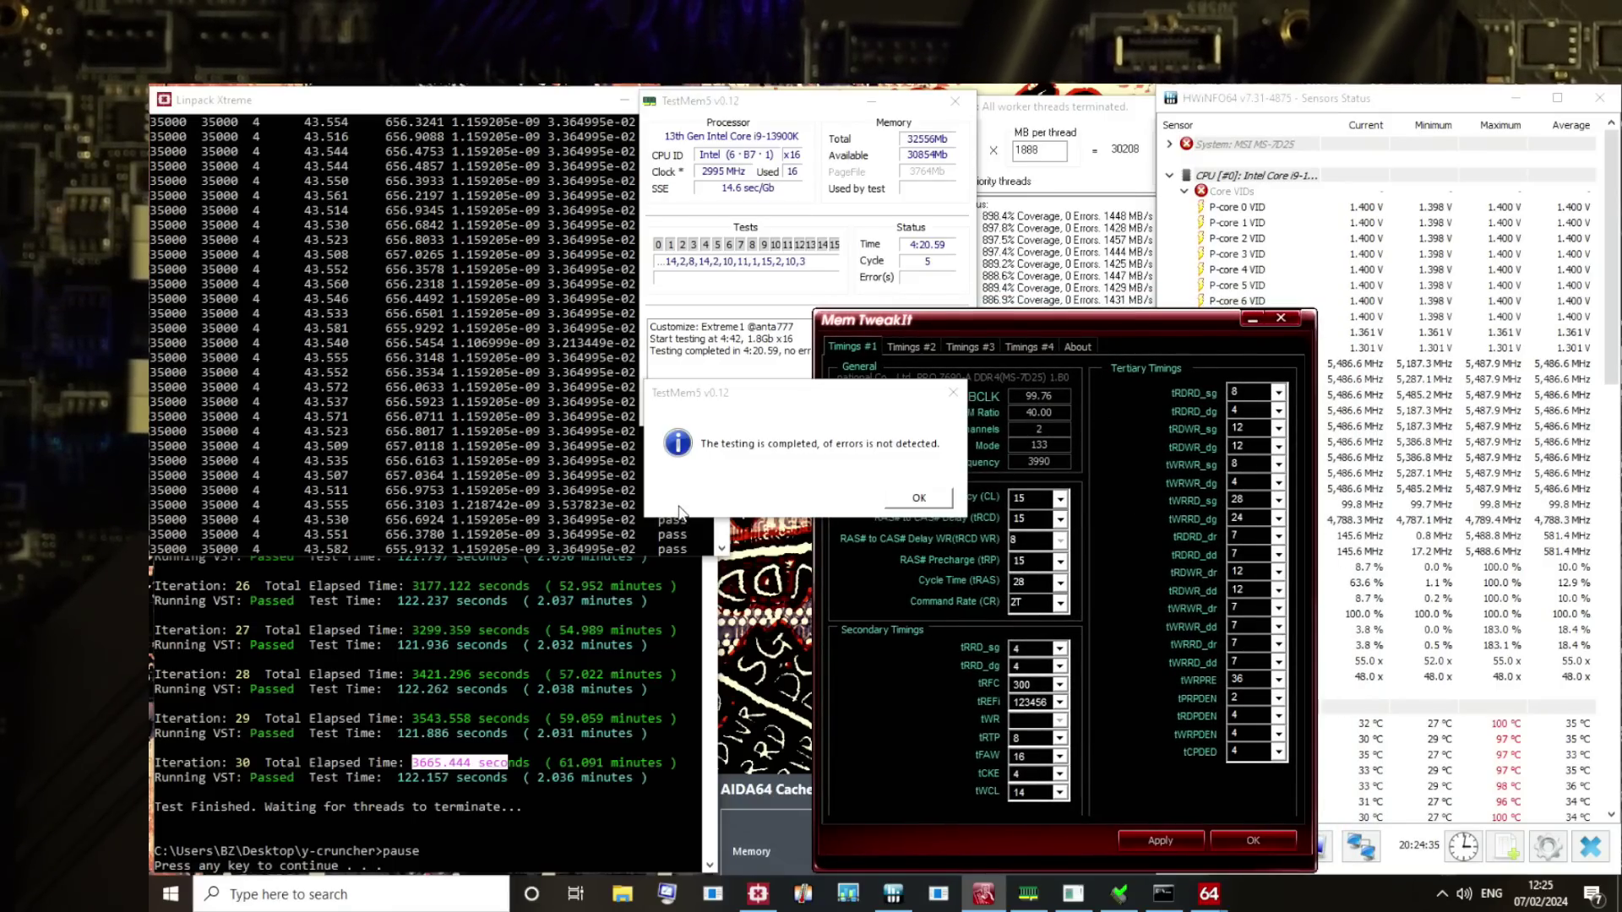
{"action": "left_click_drag", "start_coordinate": [774, 791], "coordinate": [786, 639]}
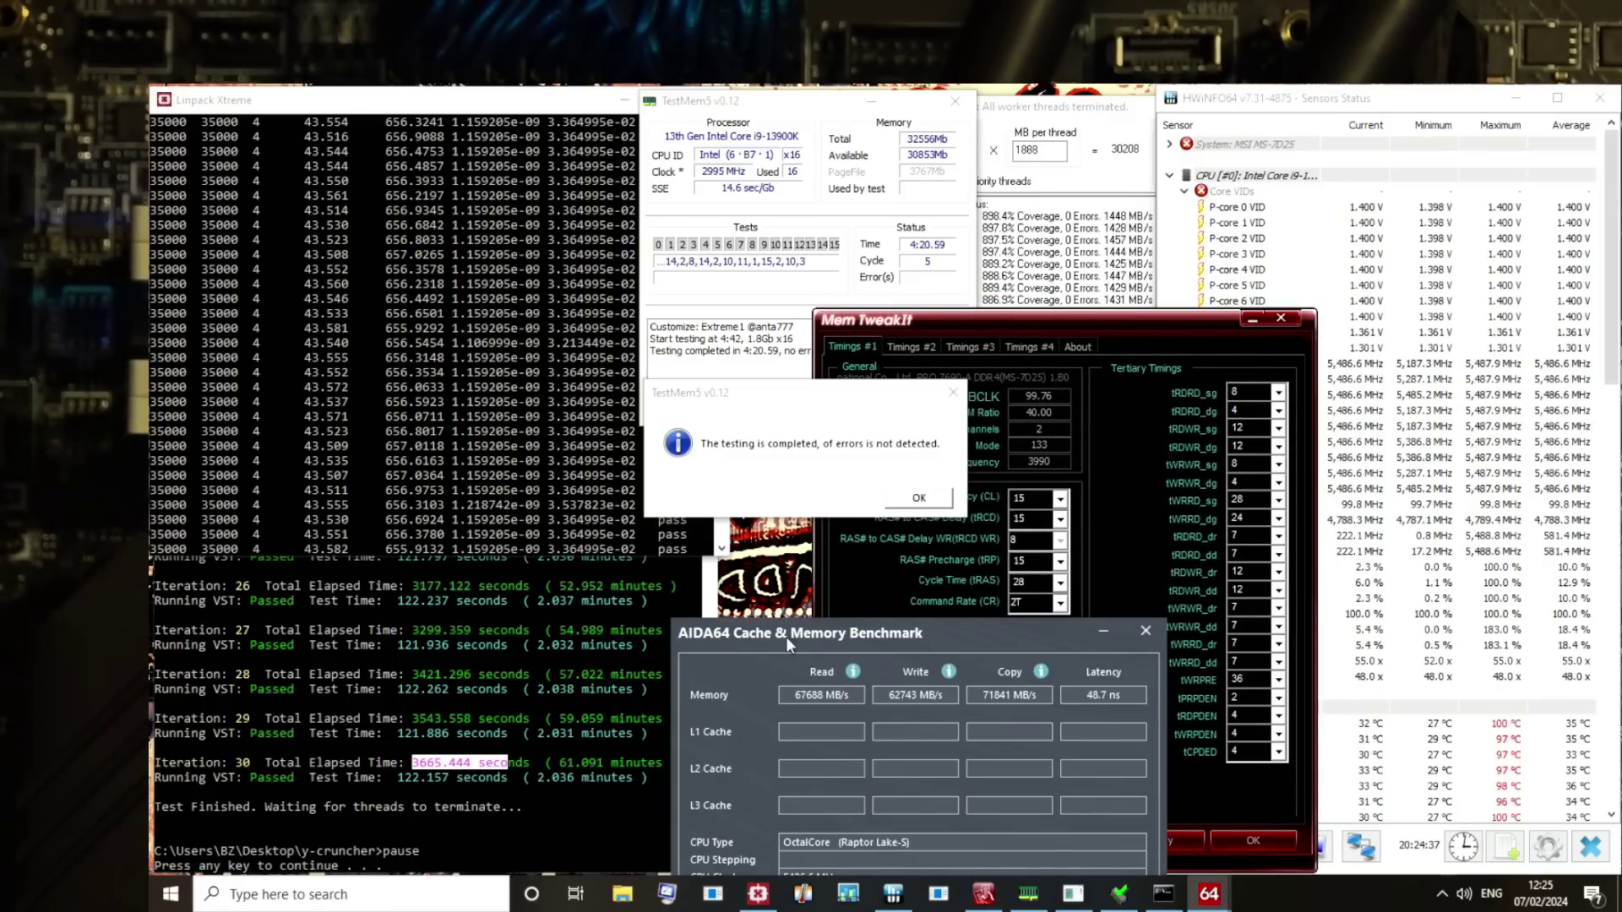
{"action": "left_click_drag", "start_coordinate": [942, 635], "coordinate": [927, 555]}
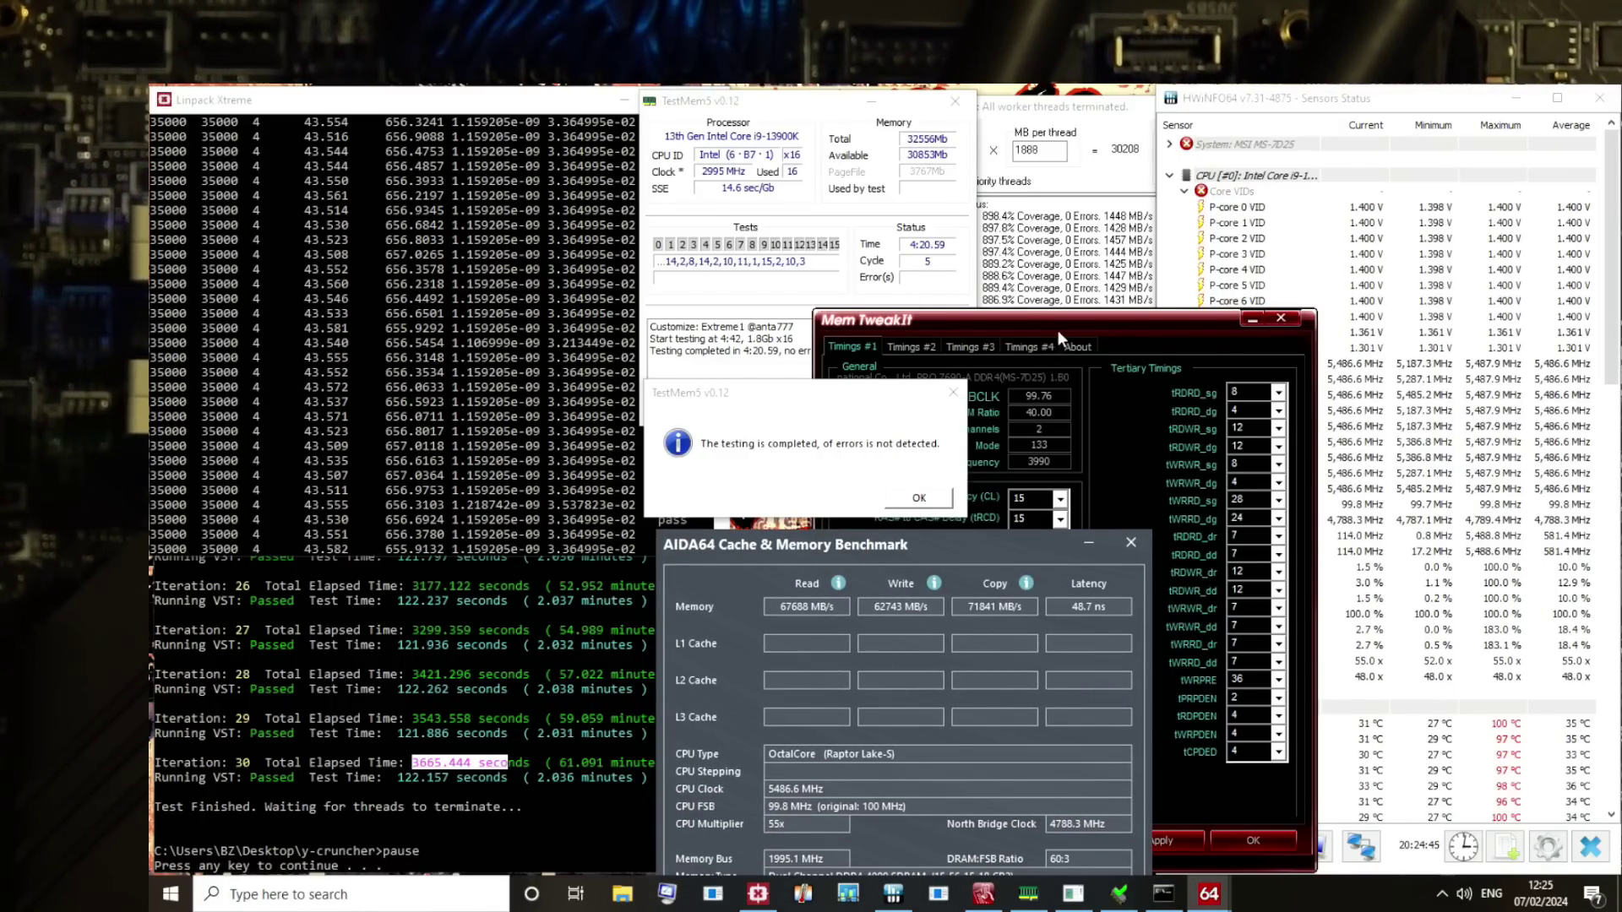
Reposition Mem TweakIt to expose its primary timings and examine the MSI PRO Z690-A motherboard temperatures, voltages and hardware error entries in HWiNFO64.
{"action": "left_click_drag", "start_coordinate": [1057, 332], "coordinate": [1111, 307]}
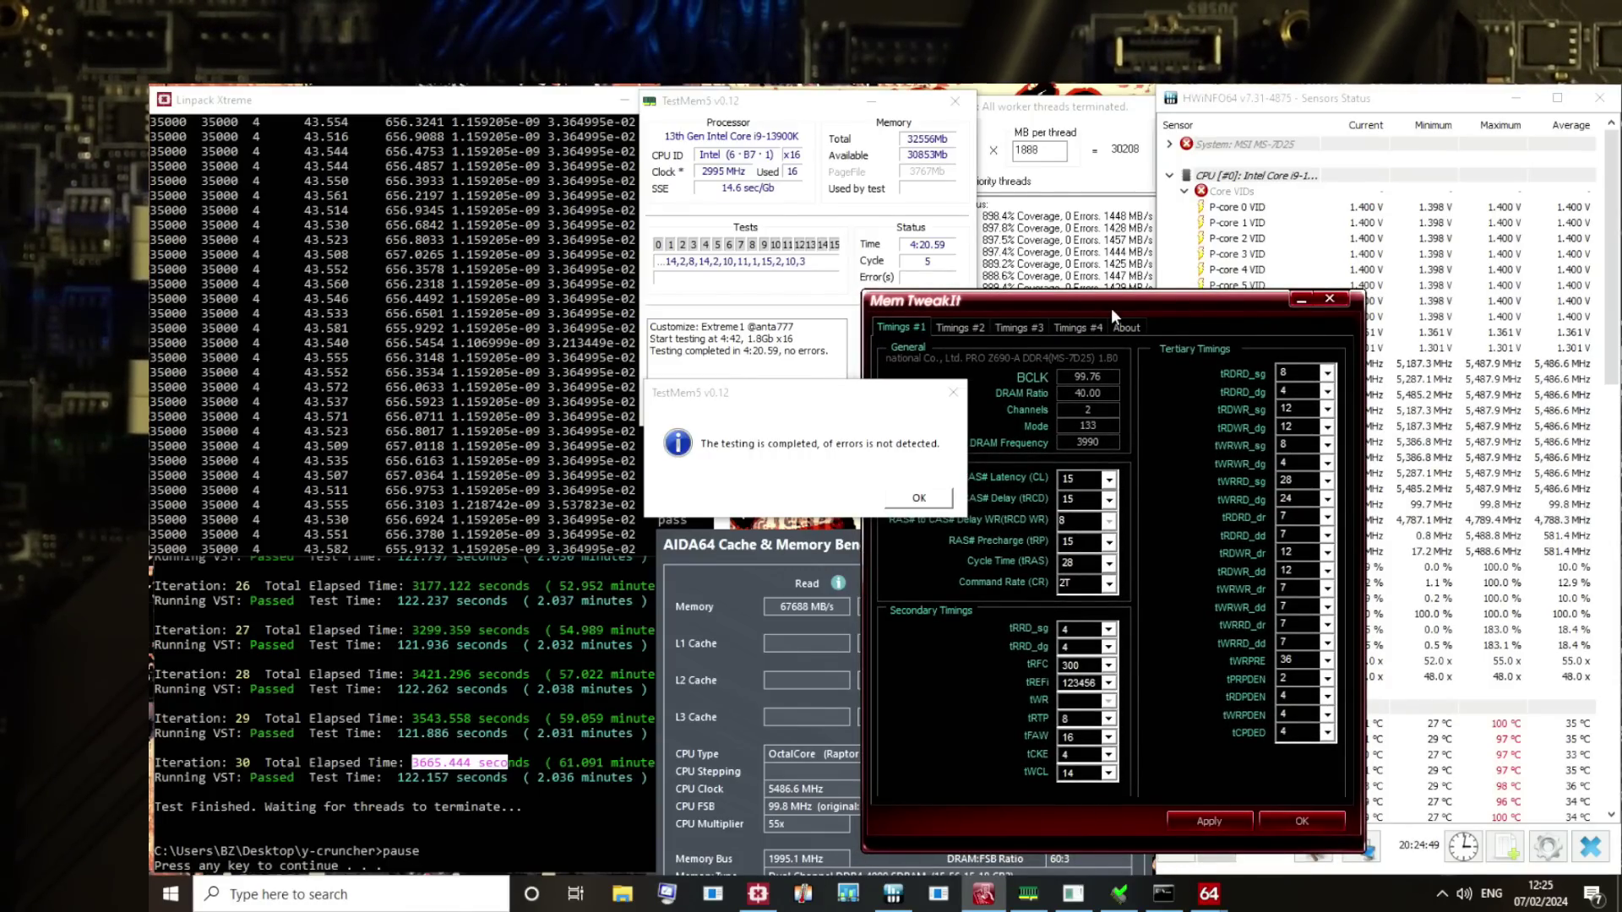
{"action": "left_click", "coordinate": [1581, 363]}
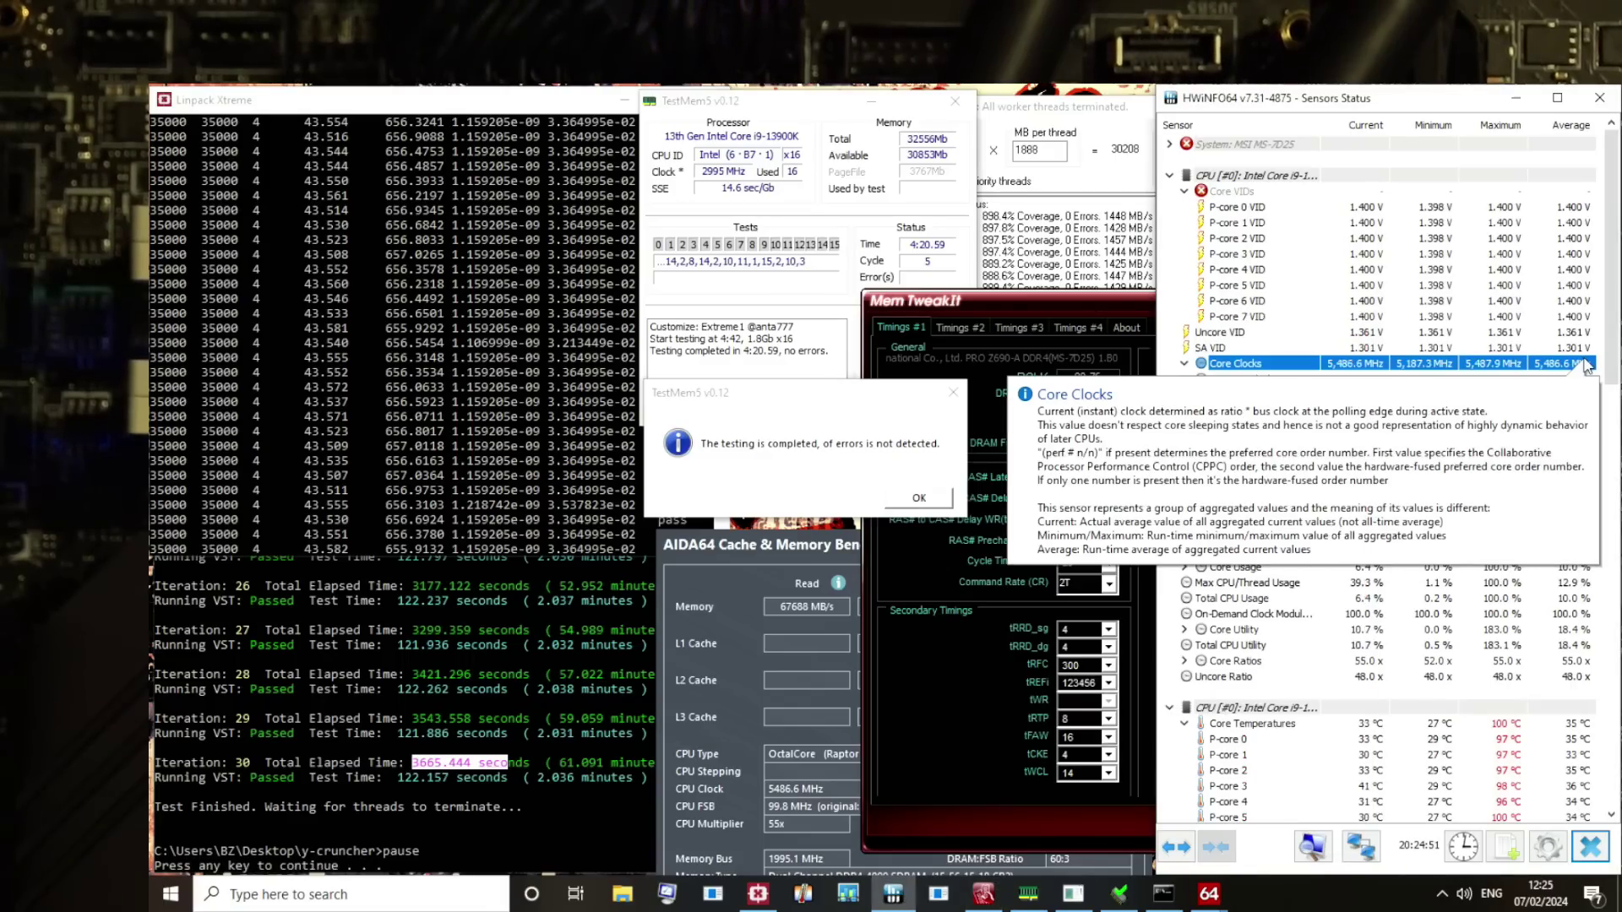
{"action": "scroll", "coordinate": [1585, 365], "scroll_direction": "down", "scroll_amount": 15}
{"action": "scroll", "coordinate": [1585, 365], "scroll_direction": "down", "scroll_amount": 8}
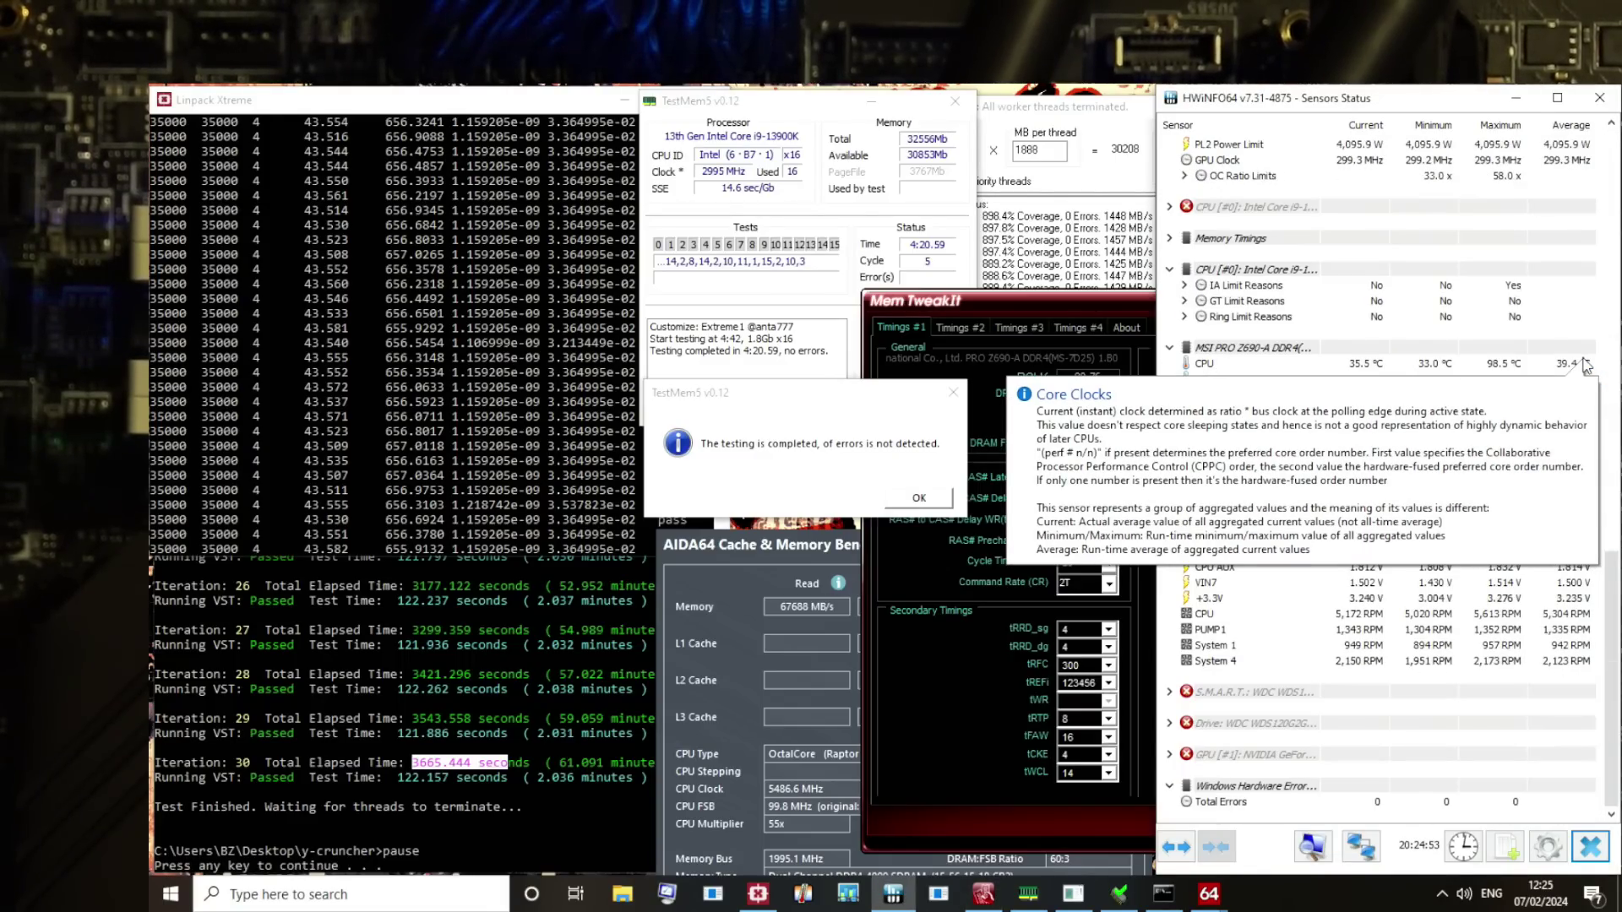
{"action": "left_click_drag", "start_coordinate": [1008, 316], "coordinate": [1001, 435]}
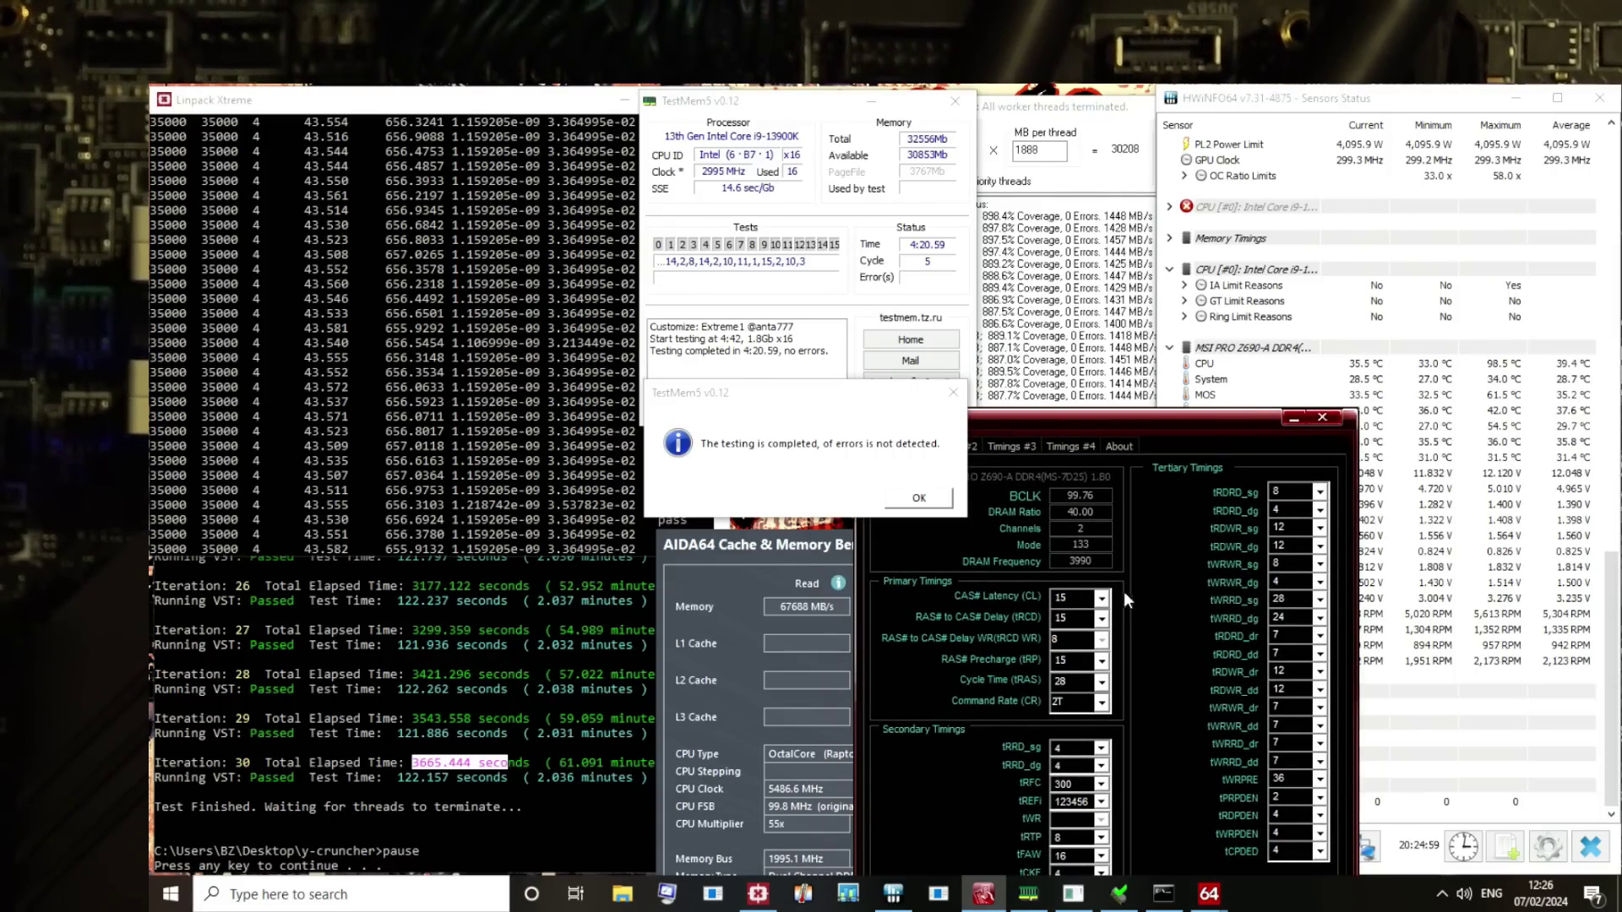
{"action": "left_click", "coordinate": [1436, 785]}
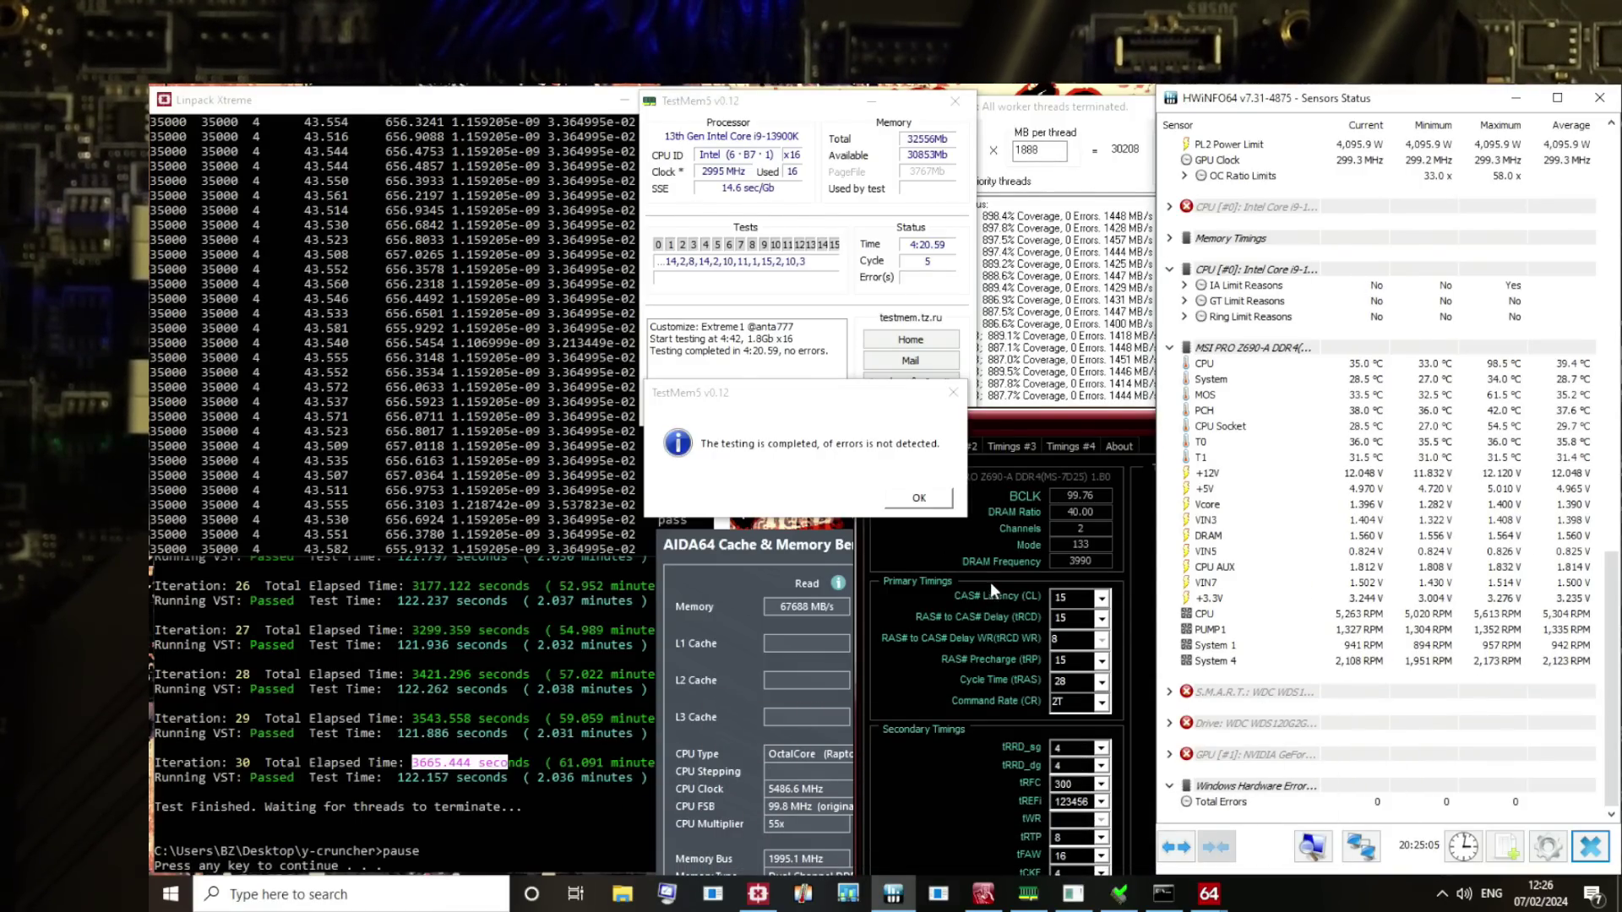
Restart the computer from the Windows power options.
{"action": "right_click", "coordinate": [170, 894]}
{"action": "mouse_move", "coordinate": [291, 851]}
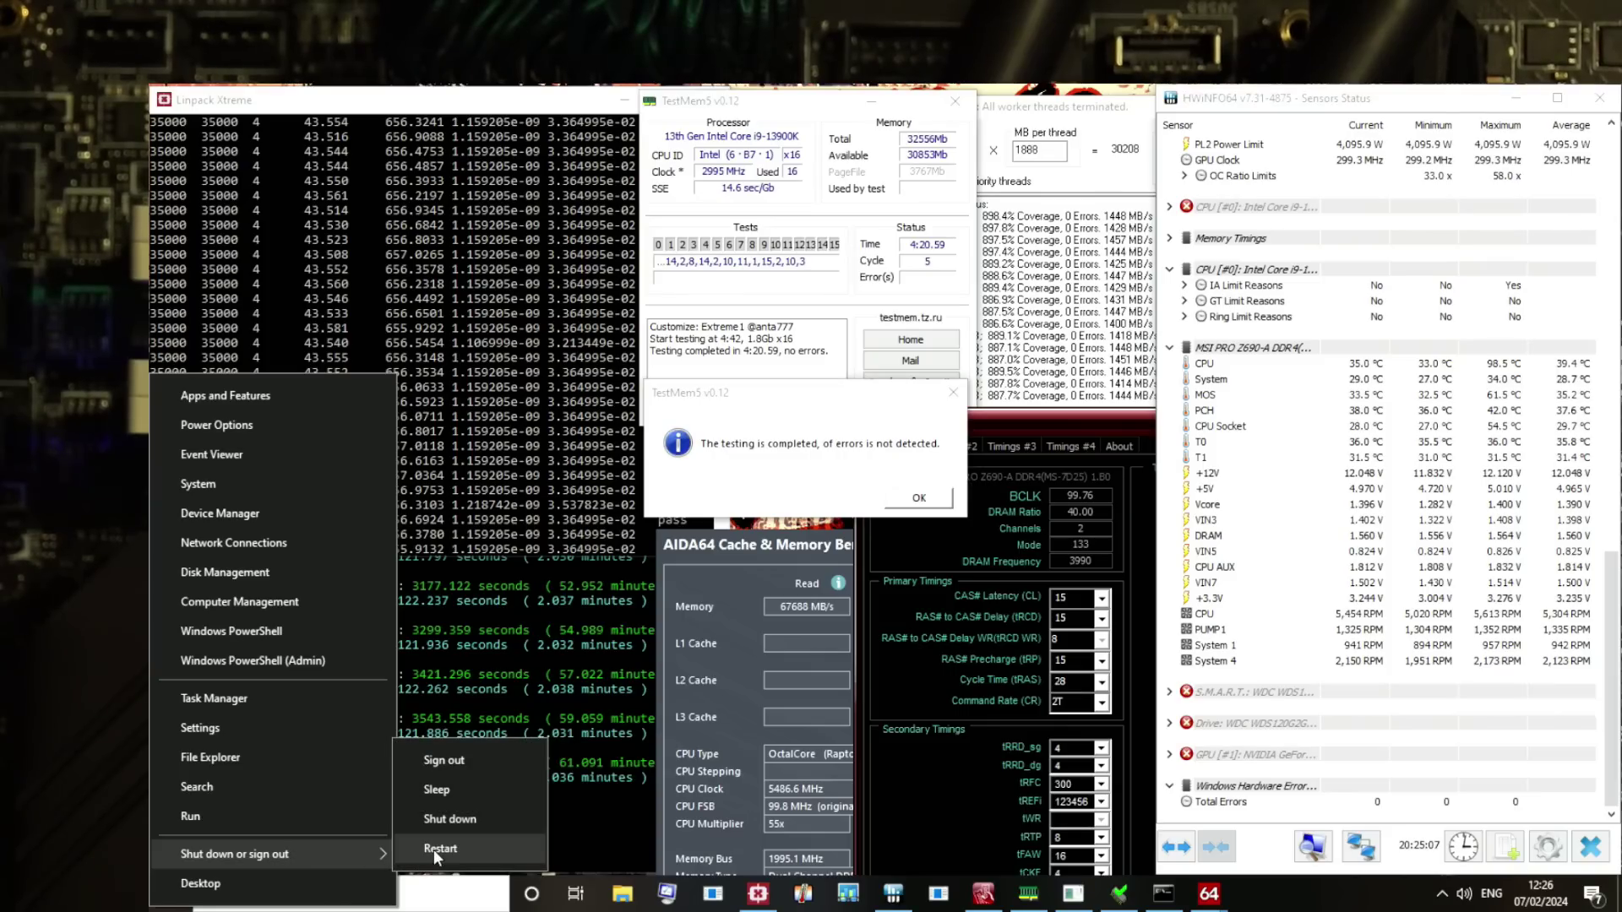